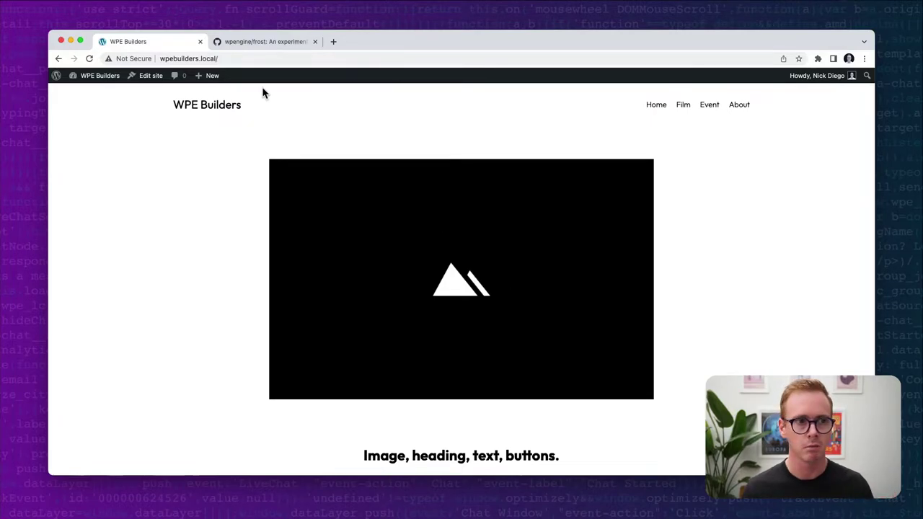
Step: Browse the frost theme repository, then return to the WPE Builders site
{"action": "left_click", "coordinate": [261, 45]}
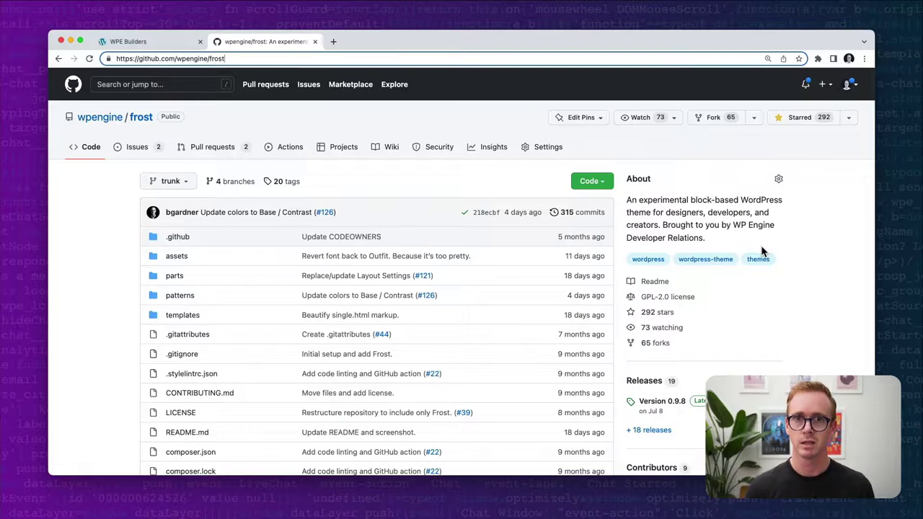
{"action": "scroll", "coordinate": [706, 263], "scroll_direction": "down", "scroll_amount": 1}
{"action": "scroll", "coordinate": [706, 264], "scroll_direction": "down", "scroll_amount": 1}
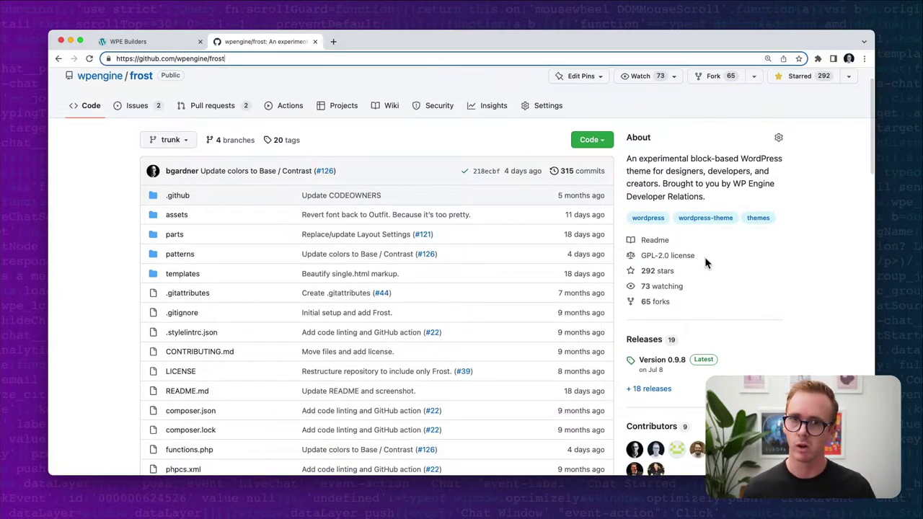
{"action": "scroll", "coordinate": [706, 264], "scroll_direction": "down", "scroll_amount": 8}
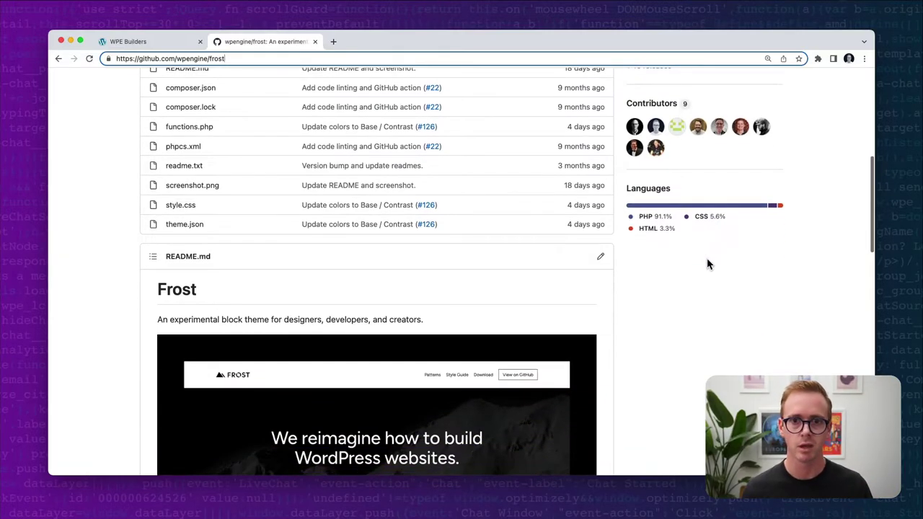
{"action": "scroll", "coordinate": [707, 264], "scroll_direction": "up", "scroll_amount": 9}
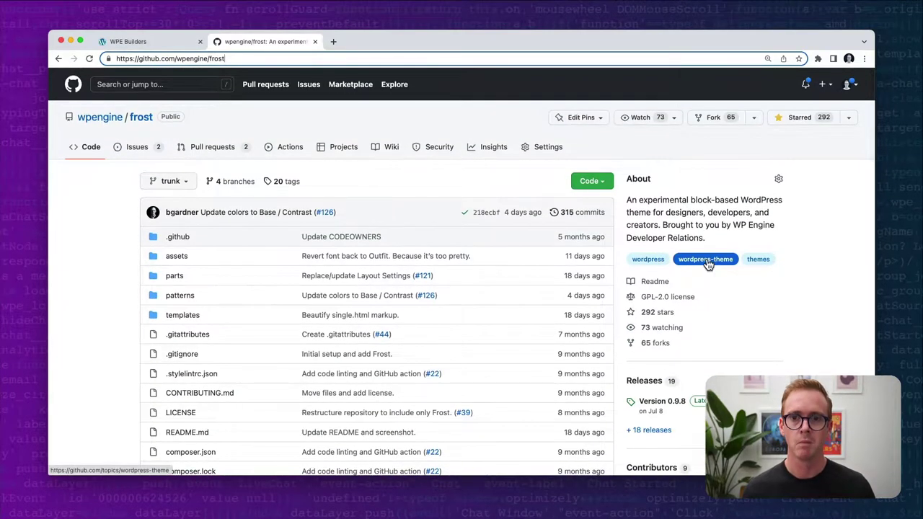
{"action": "left_click", "coordinate": [133, 41]}
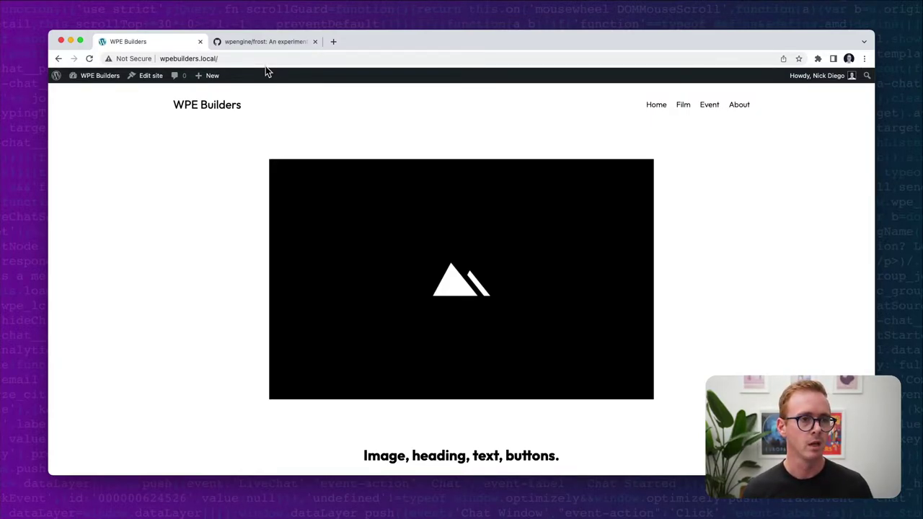
Step: Visit the dashboard and Plugins, then read the About WordPress 6.1 page
{"action": "left_click", "coordinate": [95, 77]}
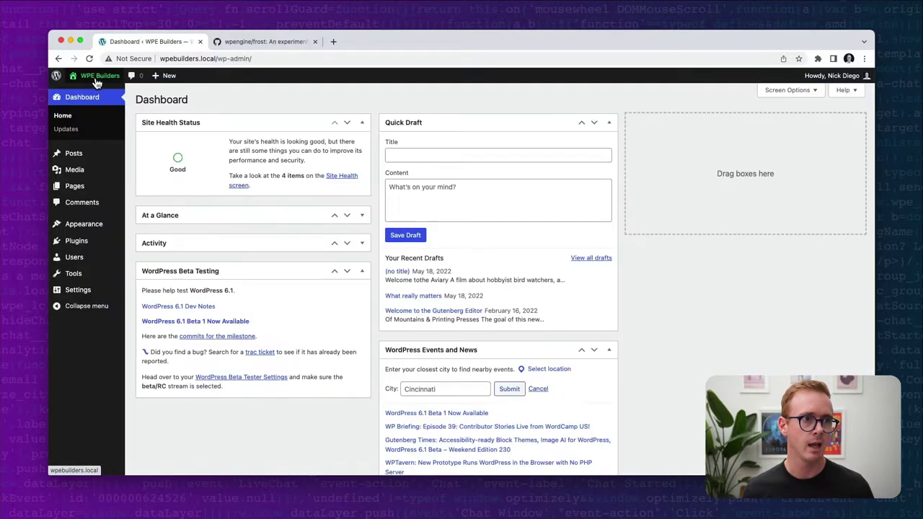
{"action": "left_click", "coordinate": [80, 241]}
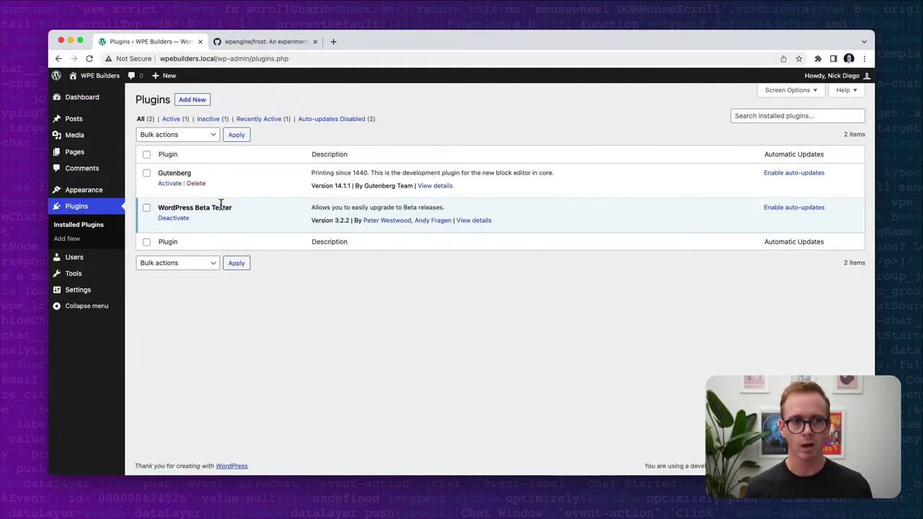
{"action": "mouse_move", "coordinate": [58, 76]}
{"action": "left_click", "coordinate": [90, 91]}
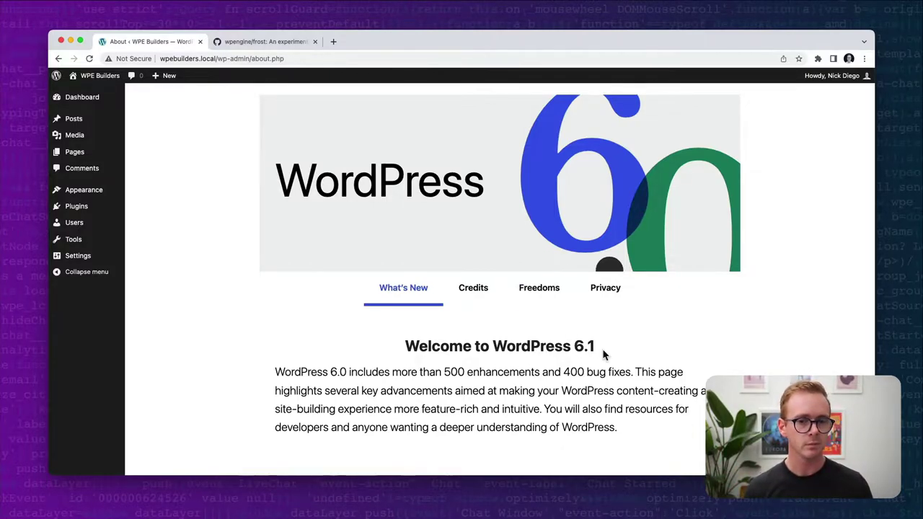
{"action": "left_click_drag", "start_coordinate": [603, 352], "coordinate": [404, 347]}
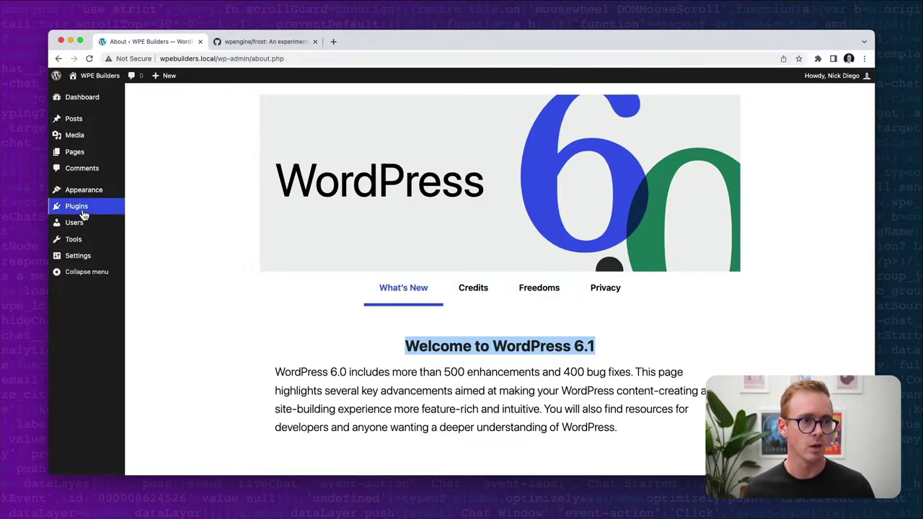
{"action": "mouse_move", "coordinate": [75, 211]}
{"action": "mouse_move", "coordinate": [81, 194]}
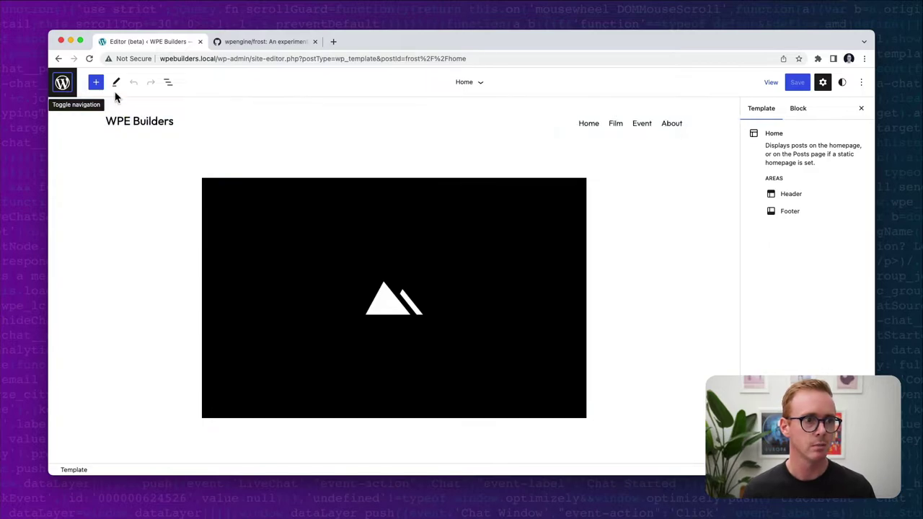
Step: Delete the custom 'Footer with heading, links, text.' part and both custom header template parts
{"action": "left_click", "coordinate": [67, 84]}
{"action": "left_click", "coordinate": [112, 213]}
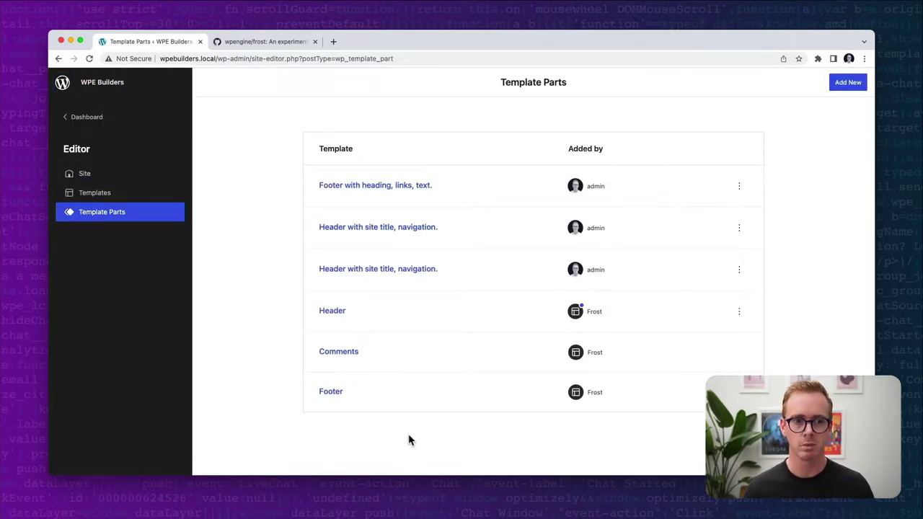
{"action": "left_click", "coordinate": [739, 186]}
{"action": "left_click", "coordinate": [747, 214]}
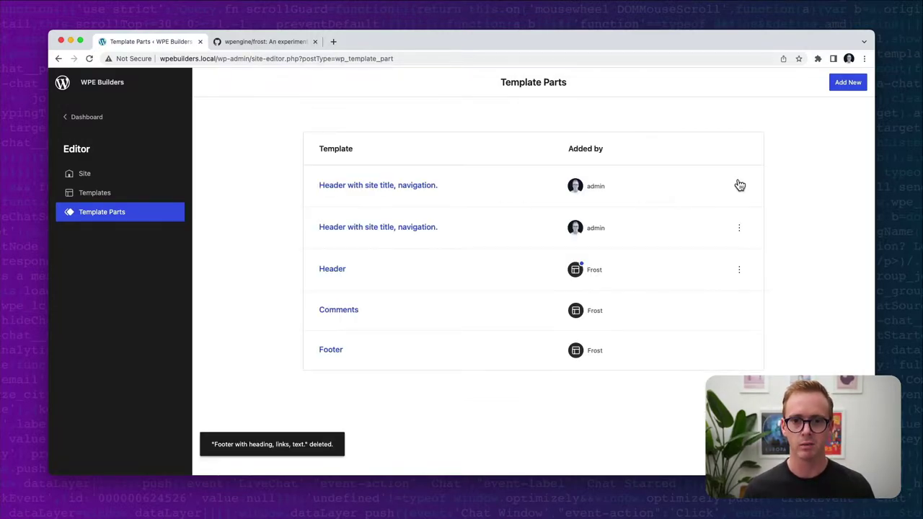
{"action": "left_click", "coordinate": [737, 184]}
{"action": "left_click", "coordinate": [747, 214]}
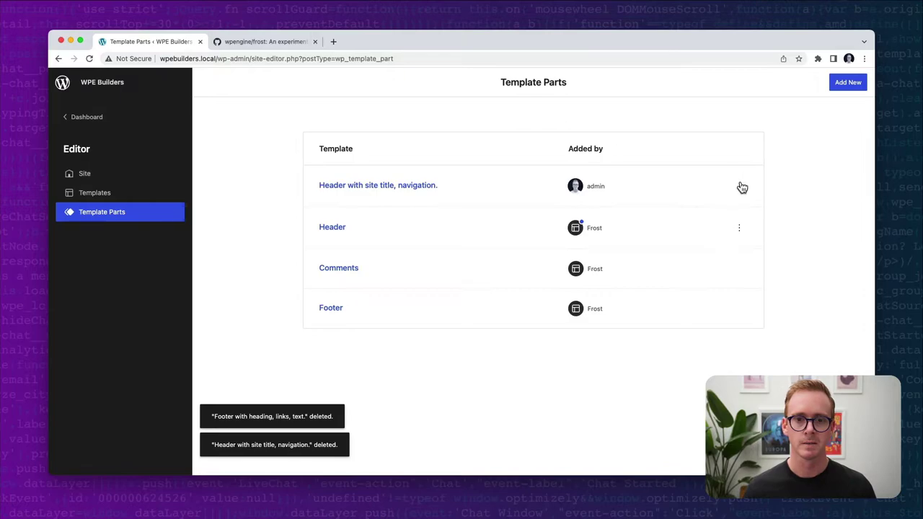
{"action": "left_click", "coordinate": [738, 186]}
{"action": "left_click", "coordinate": [739, 214]}
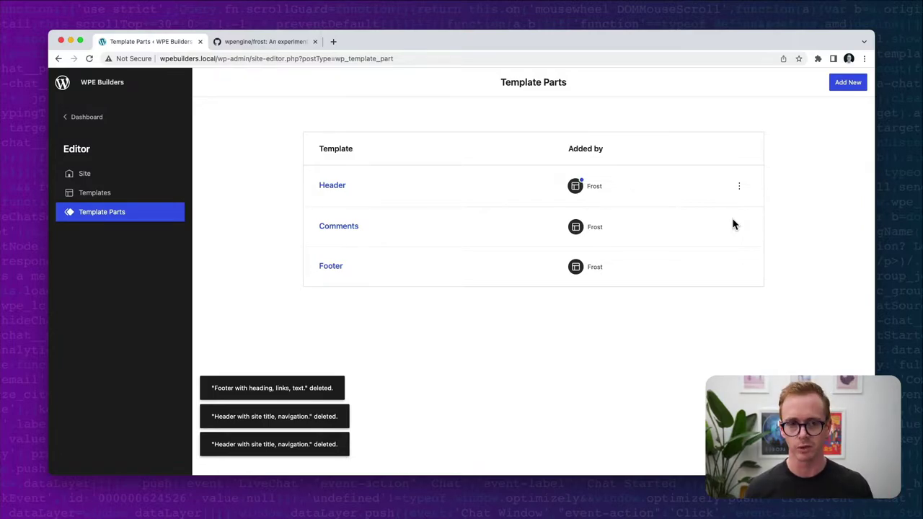
Step: Open the Home template in List View, dismiss the deletion notices, and select the footer
{"action": "left_click", "coordinate": [122, 183]}
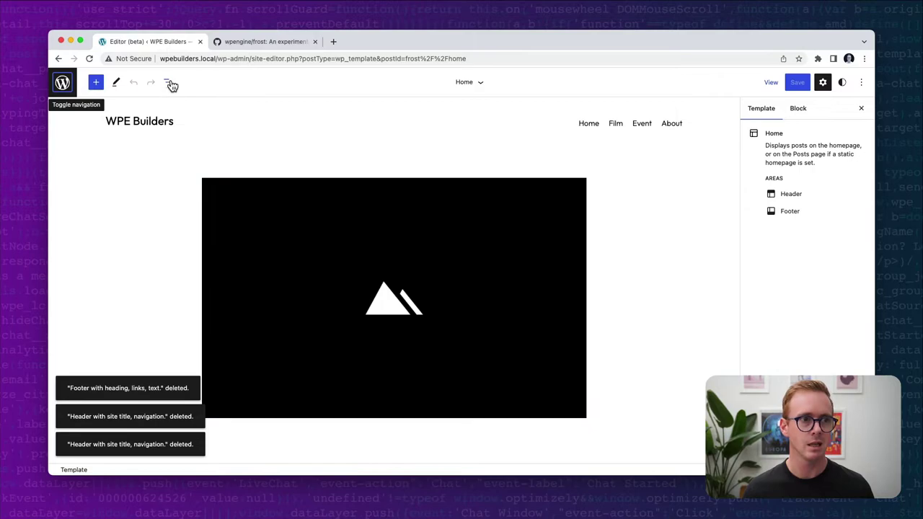
{"action": "left_click", "coordinate": [168, 82]}
{"action": "left_click", "coordinate": [165, 389]}
{"action": "left_click", "coordinate": [138, 418]}
{"action": "left_click", "coordinate": [134, 443]}
{"action": "left_click", "coordinate": [479, 82]}
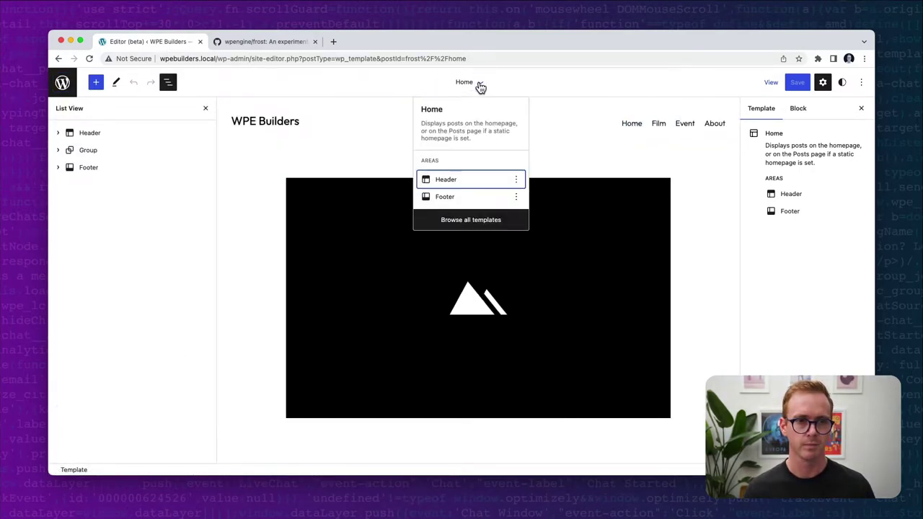
{"action": "left_click", "coordinate": [101, 138]}
{"action": "left_click", "coordinate": [94, 173]}
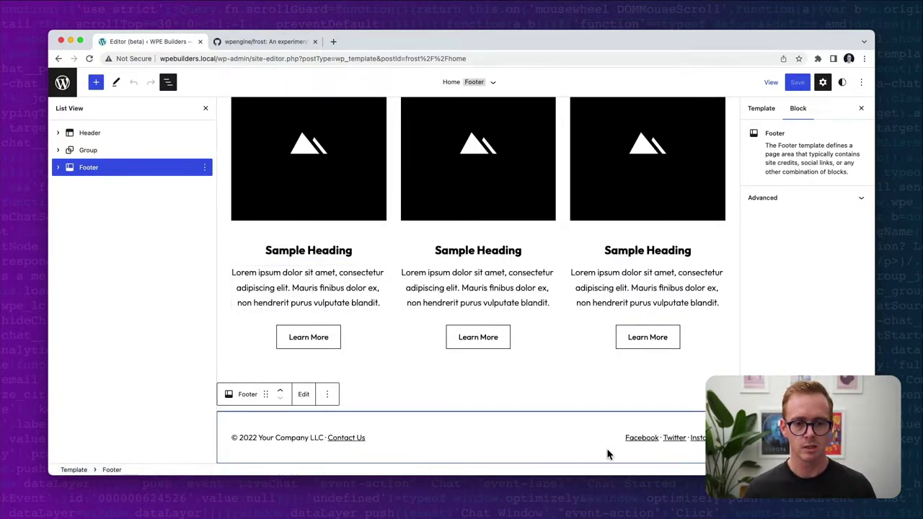
Step: Replace the footer with the 'Design with courage' heading, links and text pattern
{"action": "left_click", "coordinate": [328, 394]}
{"action": "left_click", "coordinate": [353, 328]}
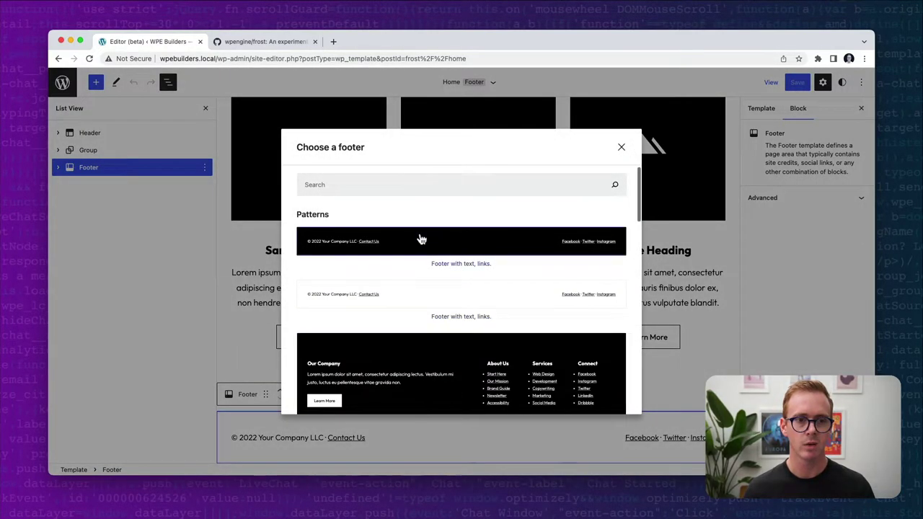
{"action": "left_click_drag", "start_coordinate": [330, 228], "coordinate": [289, 224]}
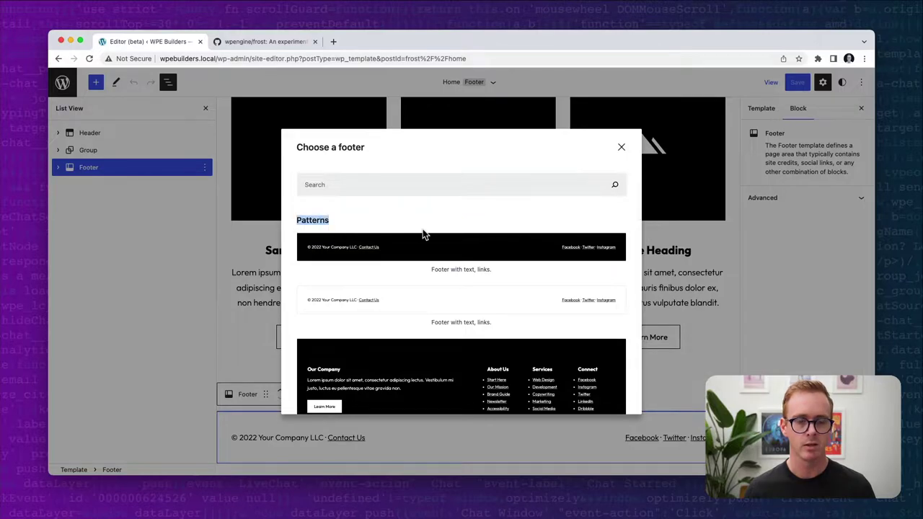
{"action": "scroll", "coordinate": [444, 259], "scroll_direction": "down", "scroll_amount": 3}
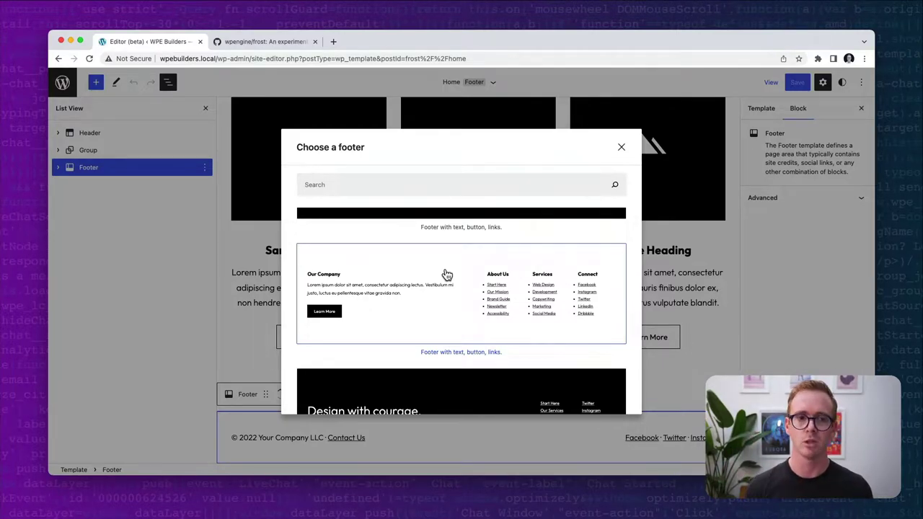
{"action": "scroll", "coordinate": [445, 325], "scroll_direction": "down", "scroll_amount": 3}
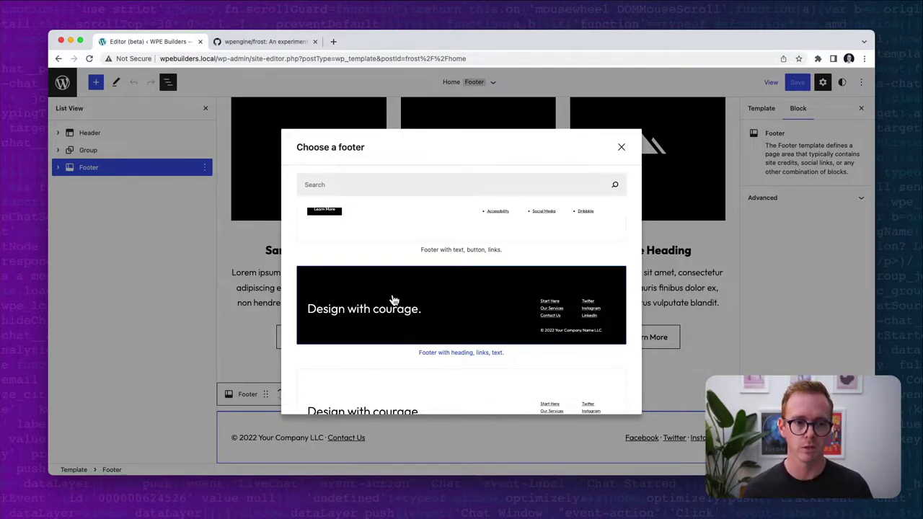
{"action": "left_click", "coordinate": [476, 298]}
{"action": "scroll", "coordinate": [603, 391], "scroll_direction": "down", "scroll_amount": 6}
{"action": "left_click", "coordinate": [699, 299]}
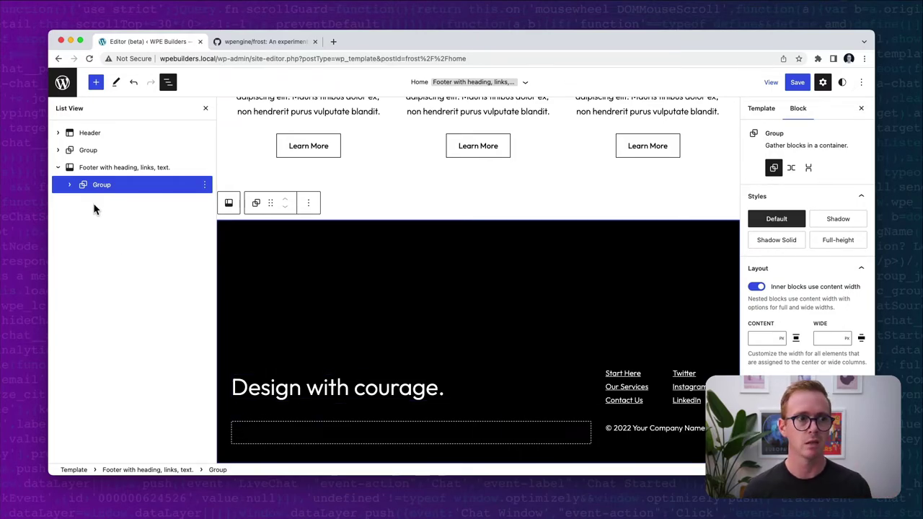
Step: Select the header, browse the Replace Header patterns, then close the chooser
{"action": "left_click", "coordinate": [91, 133]}
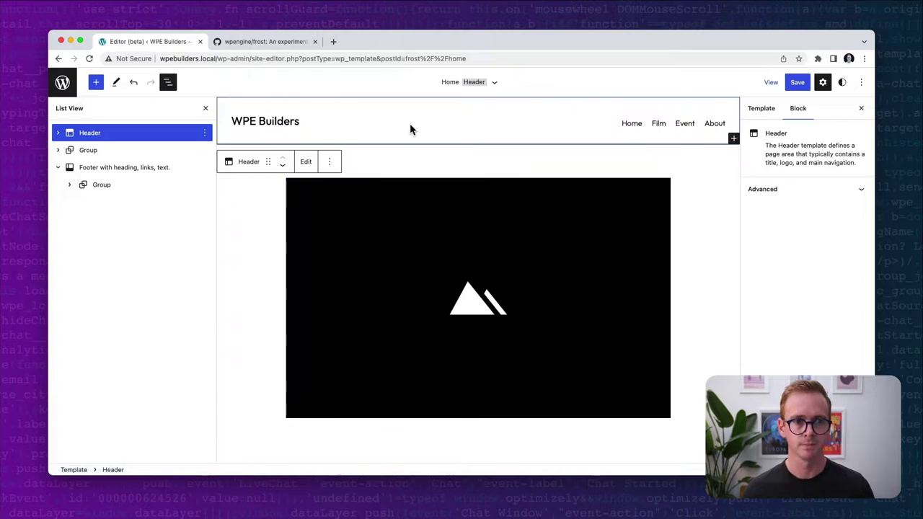
{"action": "left_click", "coordinate": [329, 161]}
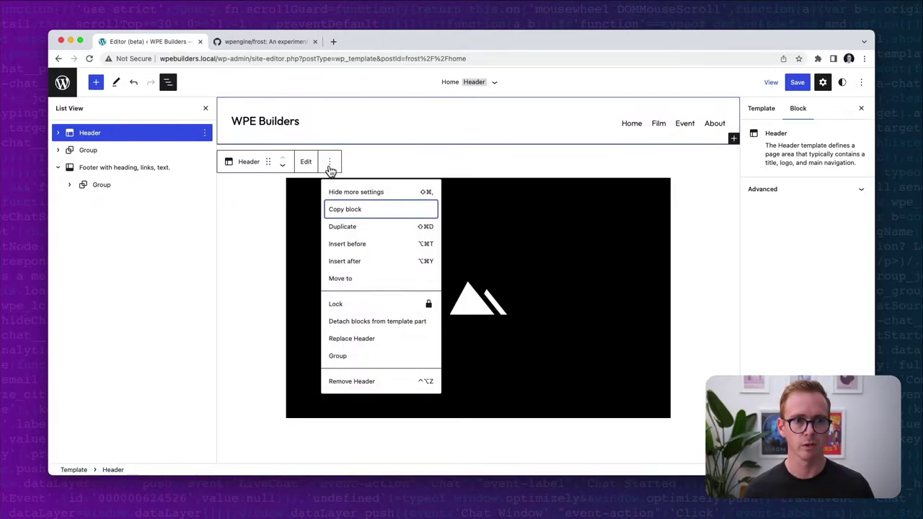
{"action": "left_click", "coordinate": [369, 346]}
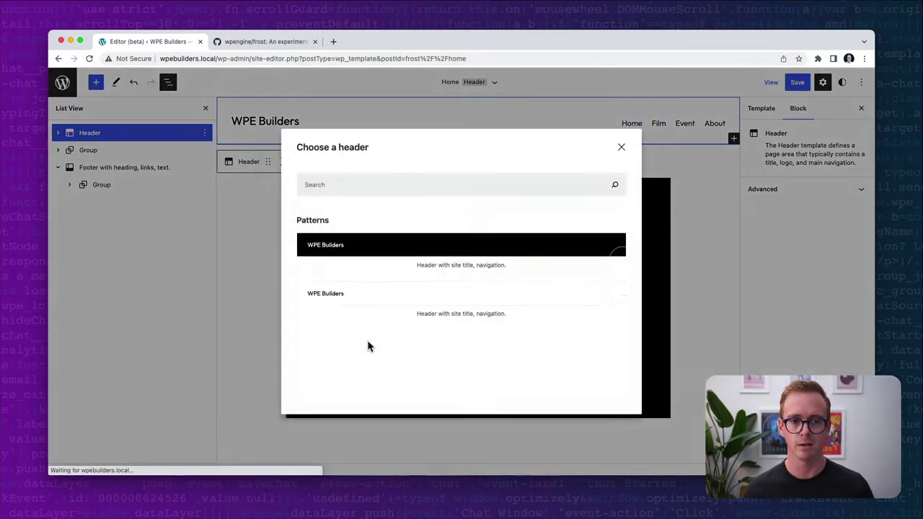
{"action": "key", "text": "Escape"}
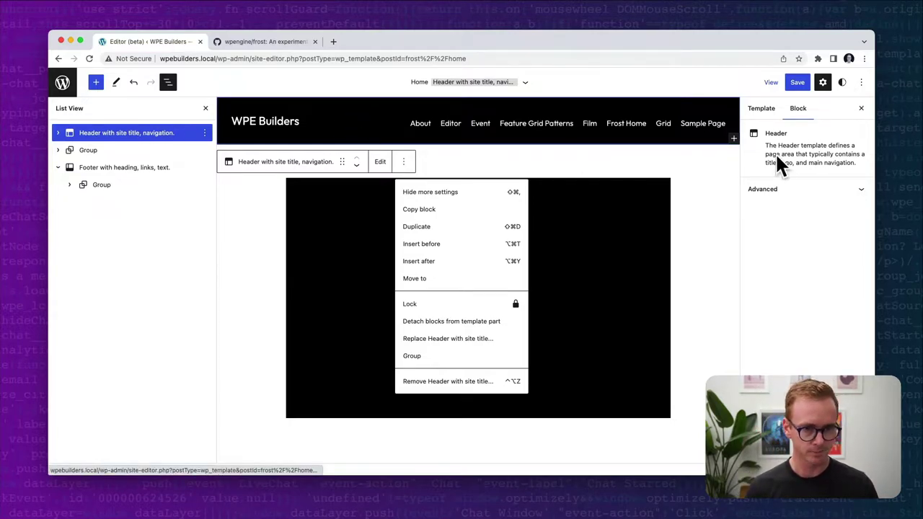
Step: Insert a Template Part block below the header via /tem and view existing template parts
{"action": "key", "text": "alt+super+y"}
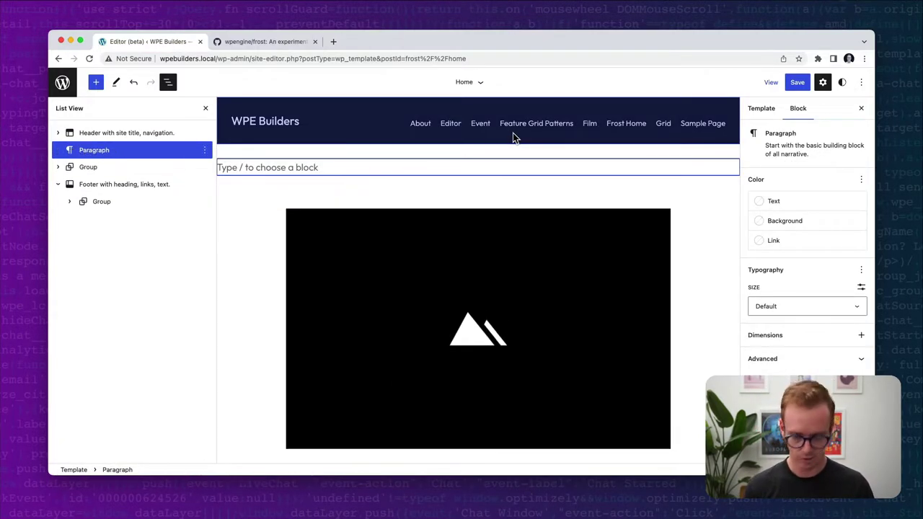
{"action": "type", "text": "/tem"}
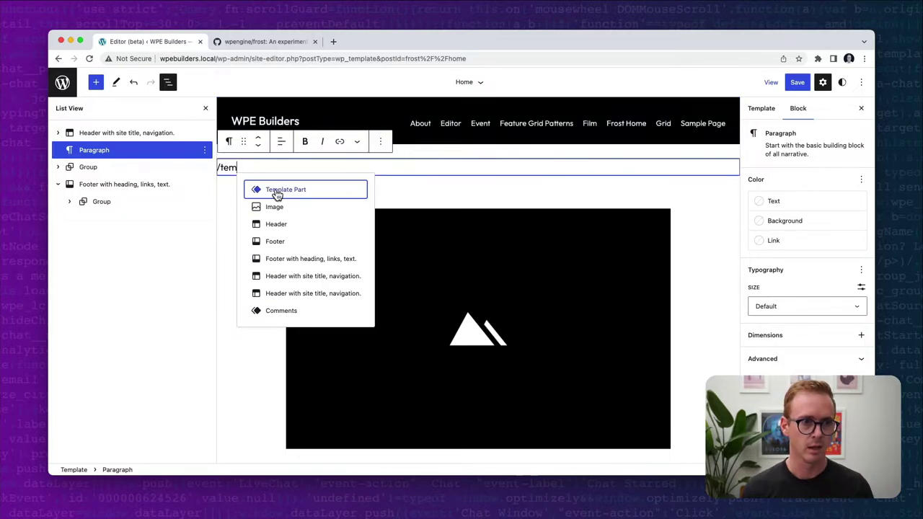
{"action": "left_click", "coordinate": [291, 190]}
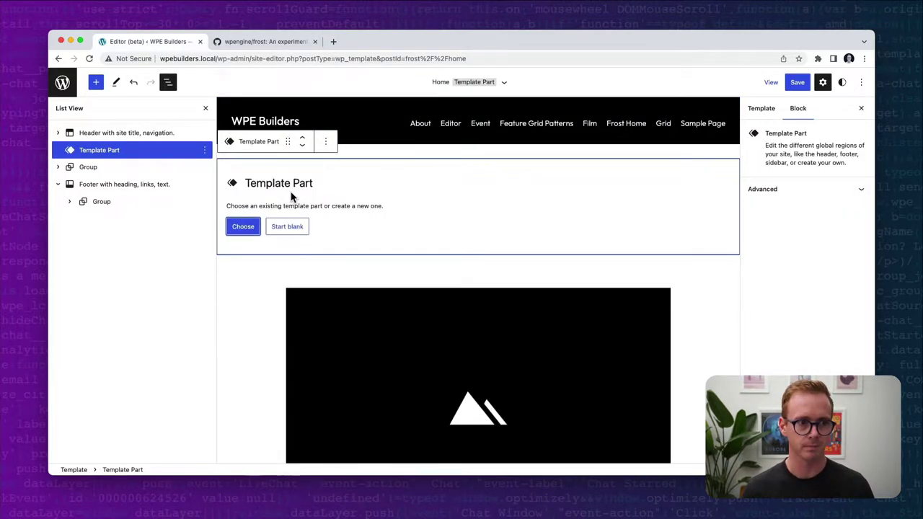
{"action": "left_click", "coordinate": [243, 227]}
{"action": "scroll", "coordinate": [443, 268], "scroll_direction": "down", "scroll_amount": 1}
{"action": "scroll", "coordinate": [389, 241], "scroll_direction": "up", "scroll_amount": 1}
{"action": "left_click_drag", "start_coordinate": [394, 221], "coordinate": [299, 220]}
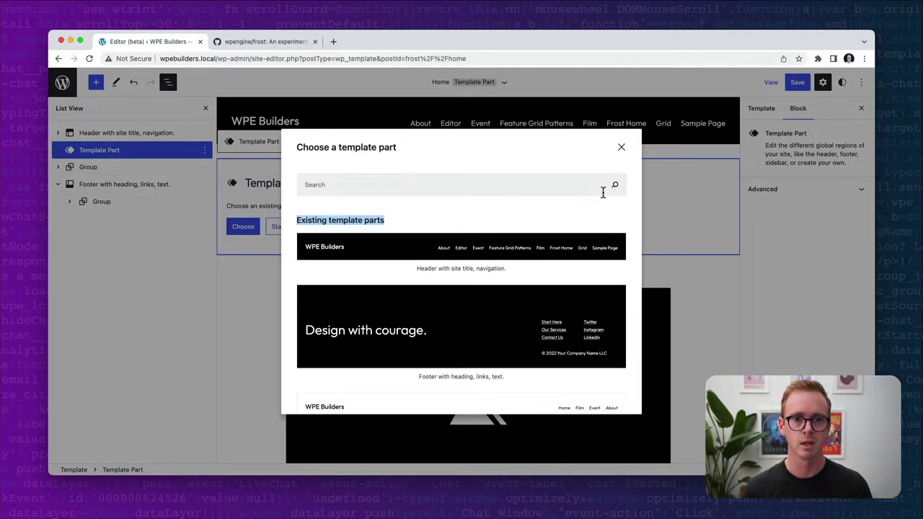
Step: Try starting a blank template part, cancel naming it, and browse existing parts again
{"action": "left_click", "coordinate": [621, 148]}
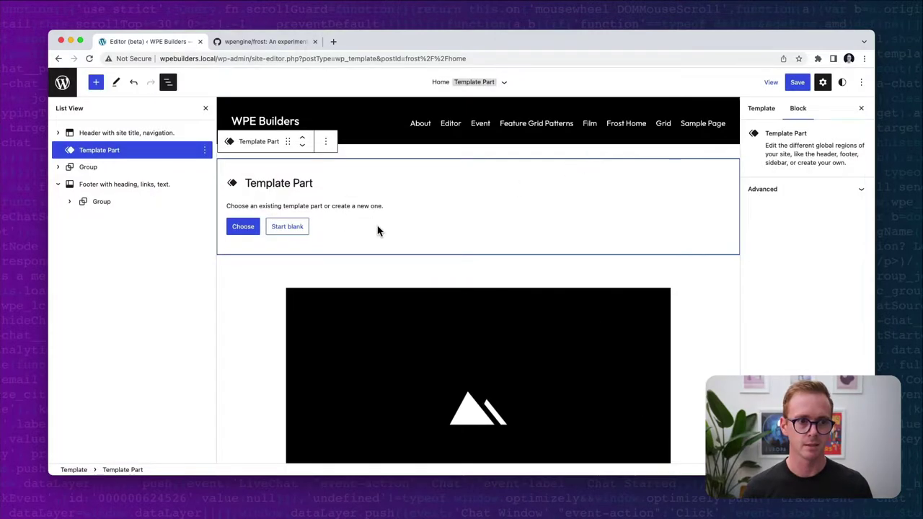
{"action": "left_click", "coordinate": [299, 230]}
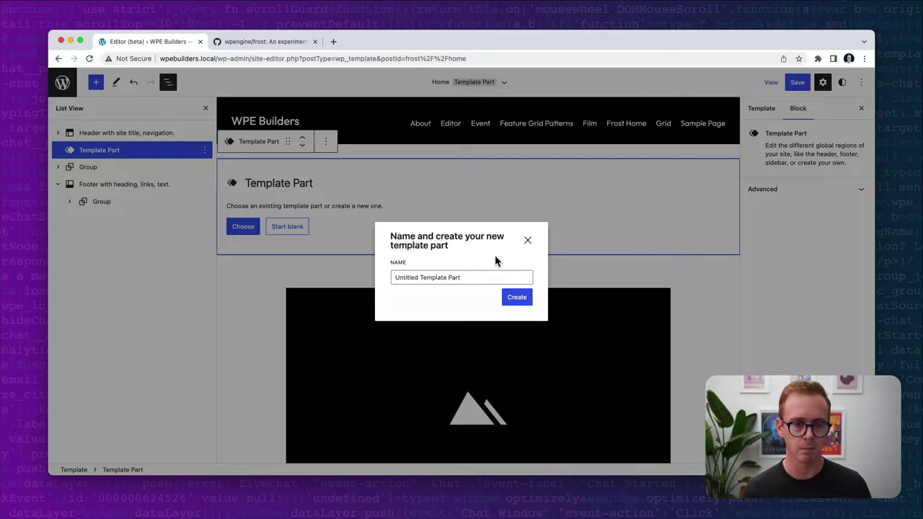
{"action": "left_click", "coordinate": [527, 240]}
{"action": "left_click", "coordinate": [248, 227]}
{"action": "scroll", "coordinate": [465, 281], "scroll_direction": "down", "scroll_amount": 2}
{"action": "scroll", "coordinate": [465, 281], "scroll_direction": "down", "scroll_amount": 10}
{"action": "scroll", "coordinate": [465, 281], "scroll_direction": "up", "scroll_amount": 15}
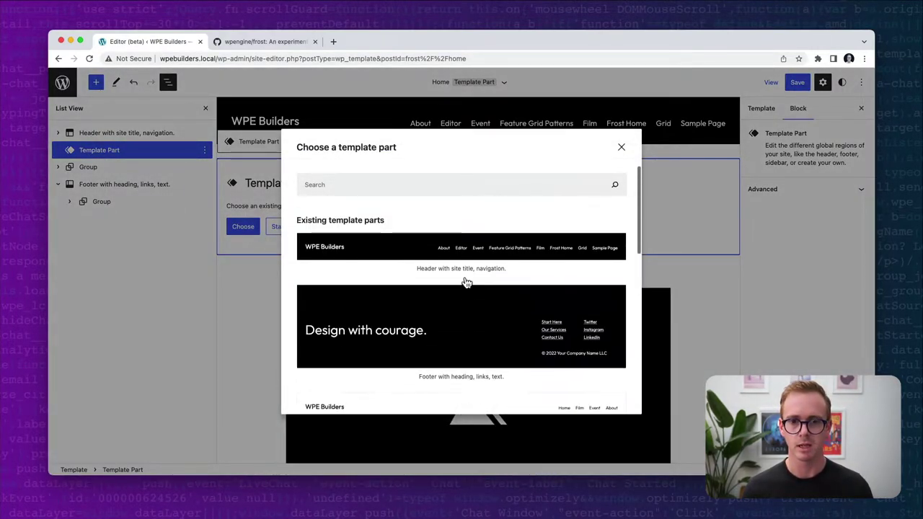
Step: Remove the empty Template Part placeholder and select the whole header template part
{"action": "left_click", "coordinate": [622, 148]}
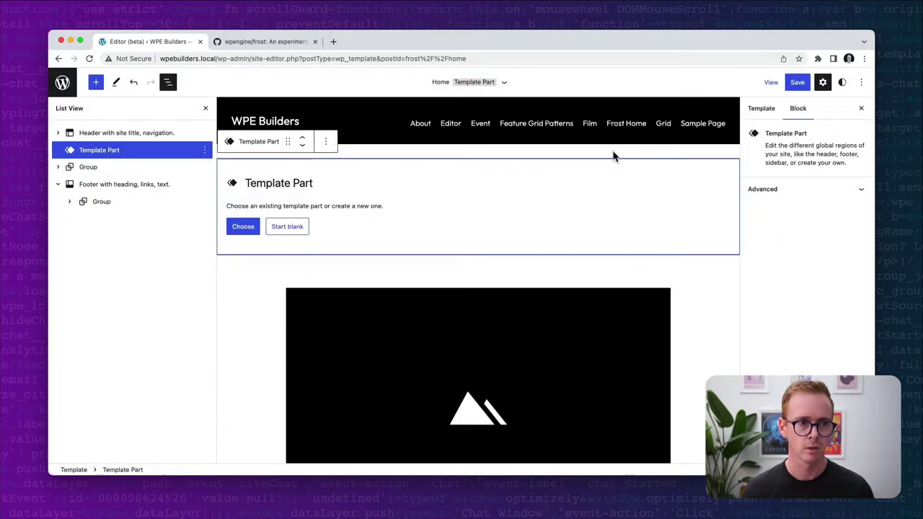
{"action": "left_click", "coordinate": [326, 143]}
{"action": "left_click", "coordinate": [349, 345]}
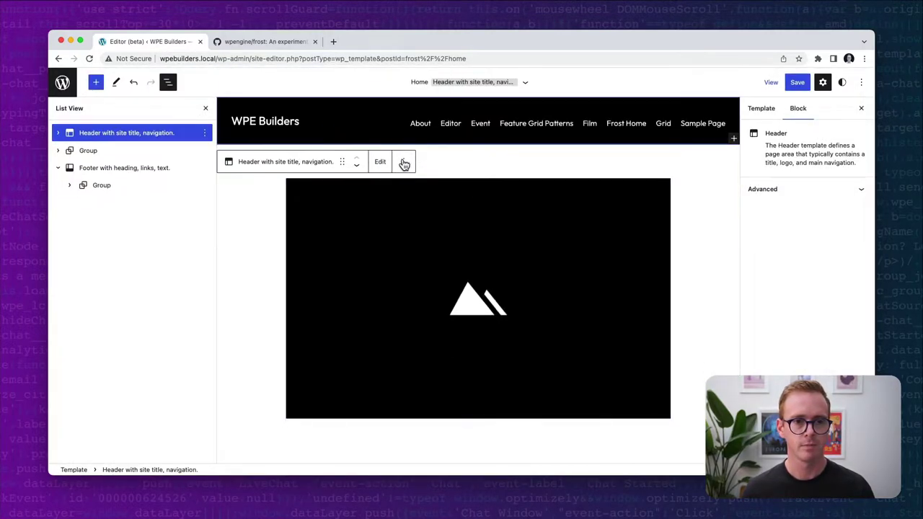
{"action": "left_click", "coordinate": [534, 141]}
{"action": "left_click", "coordinate": [179, 136]}
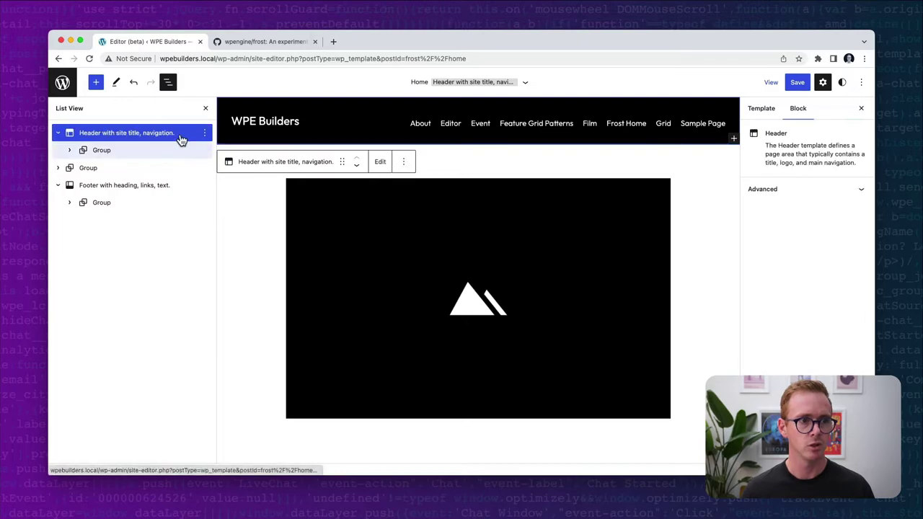
{"action": "key", "text": "Return"}
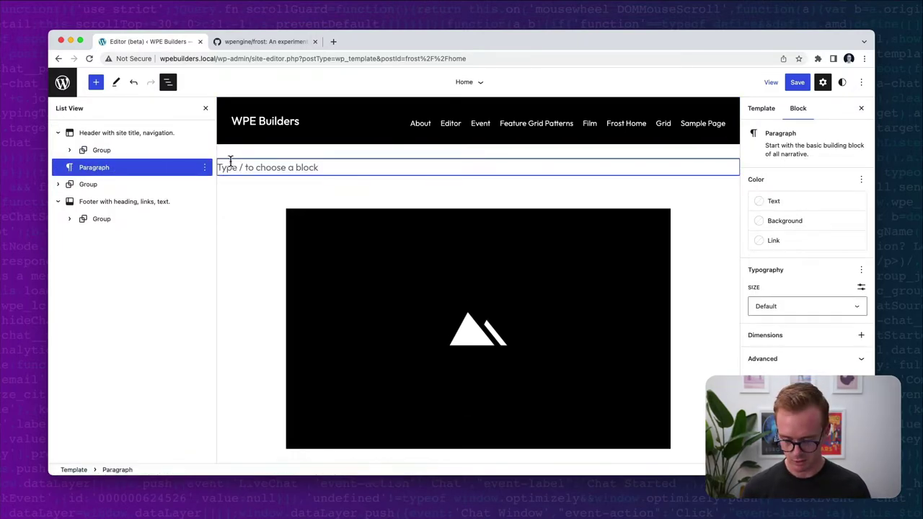
{"action": "type", "text": "/he"}
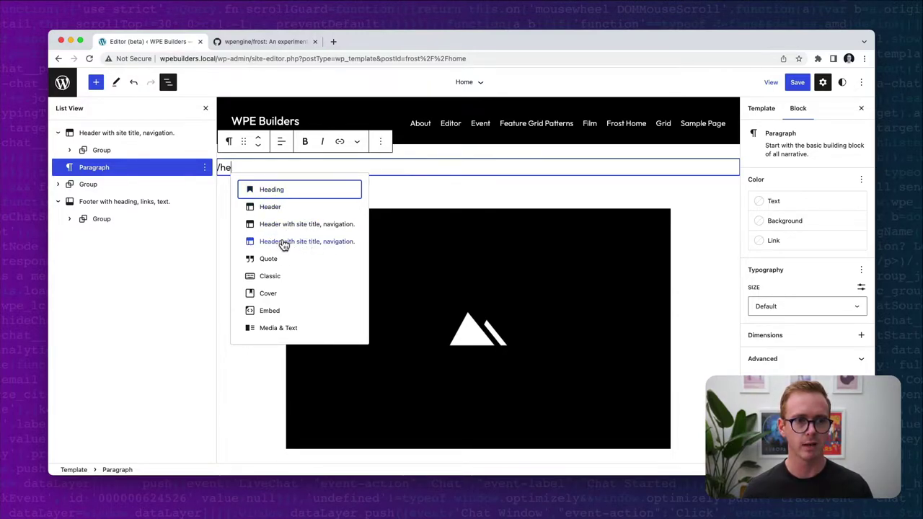
{"action": "left_click", "coordinate": [249, 208]}
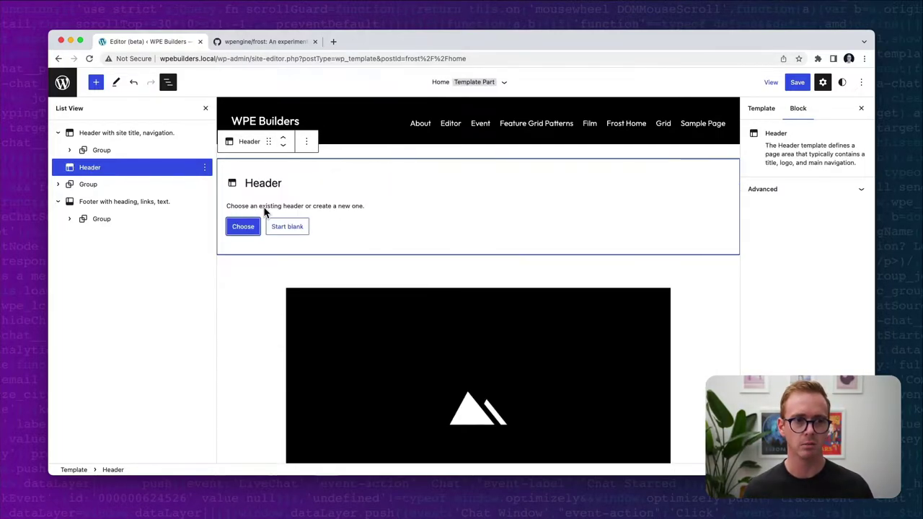
{"action": "left_click", "coordinate": [242, 226]}
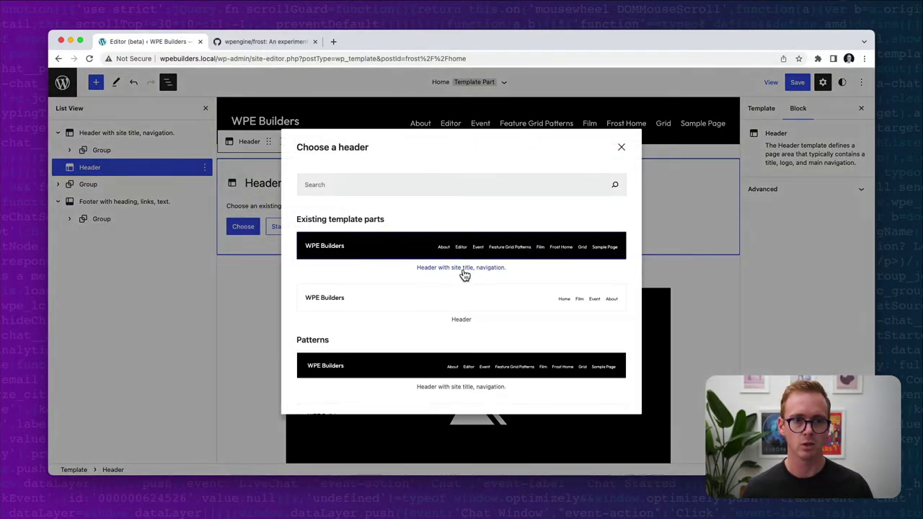
{"action": "scroll", "coordinate": [465, 275], "scroll_direction": "down", "scroll_amount": 1}
{"action": "scroll", "coordinate": [465, 274], "scroll_direction": "up", "scroll_amount": 1}
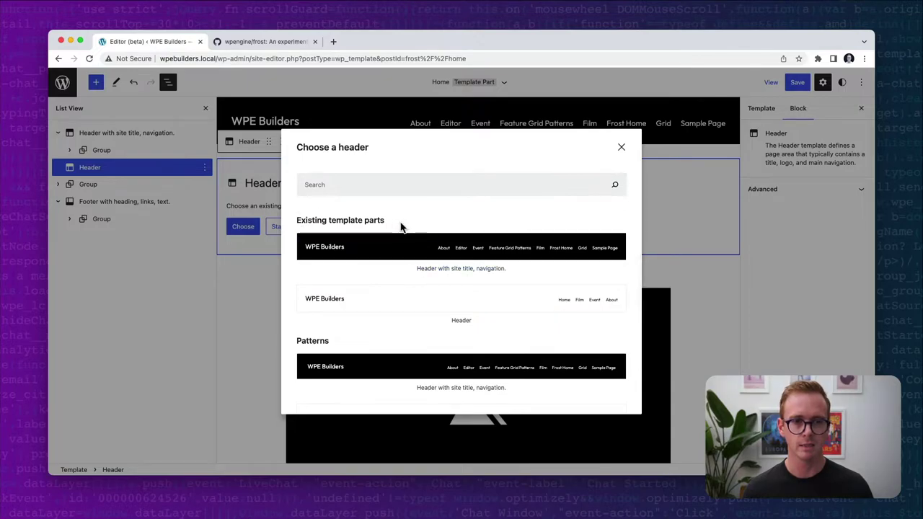
{"action": "left_click_drag", "start_coordinate": [398, 224], "coordinate": [296, 218]}
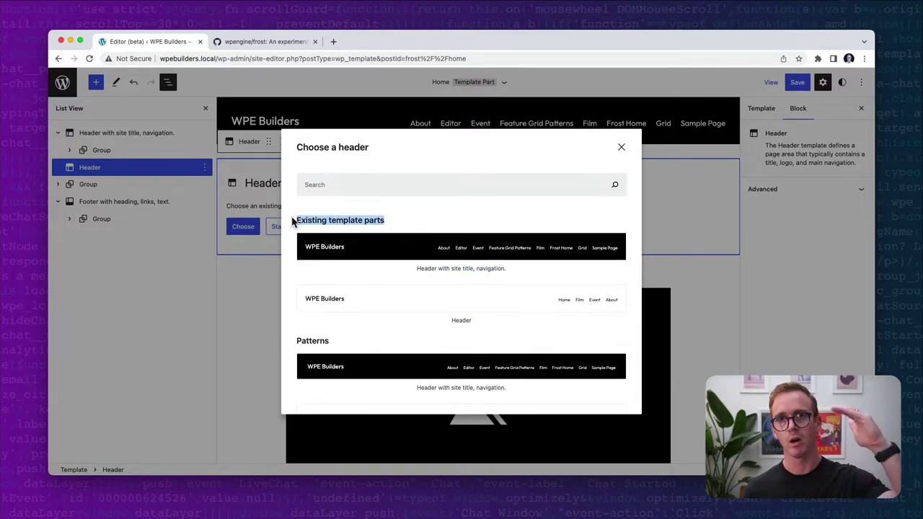
{"action": "scroll", "coordinate": [428, 274], "scroll_direction": "down", "scroll_amount": 2}
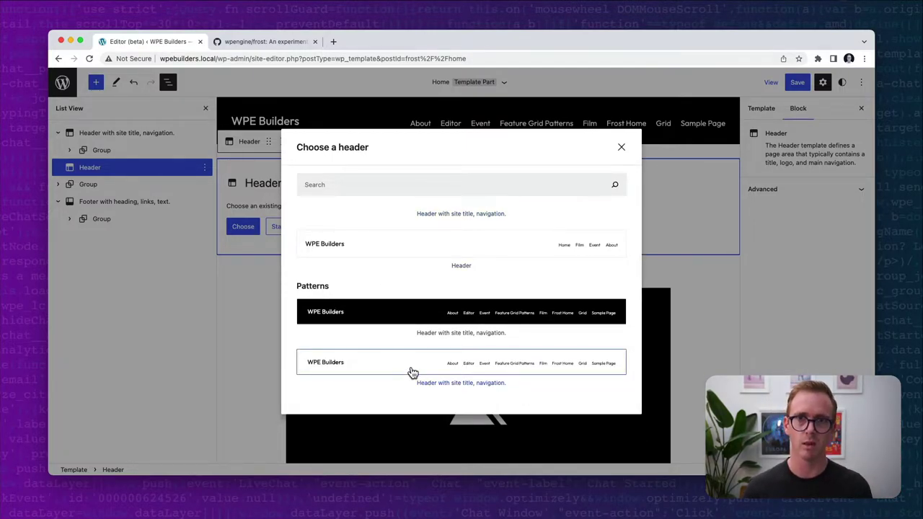
{"action": "left_click", "coordinate": [622, 149]}
Step: Delete the empty Header placeholder and add a Footer block after the header via /foo
{"action": "key", "text": "Delete"}
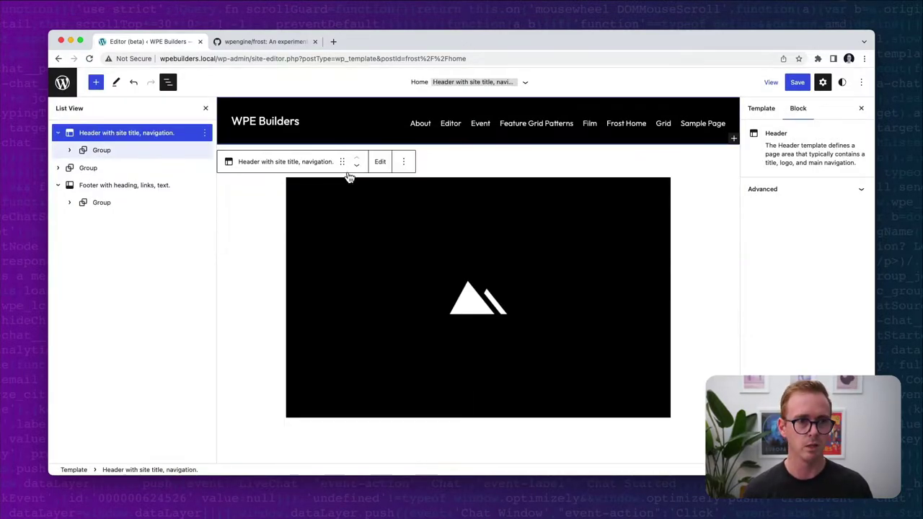
{"action": "key", "text": "Return"}
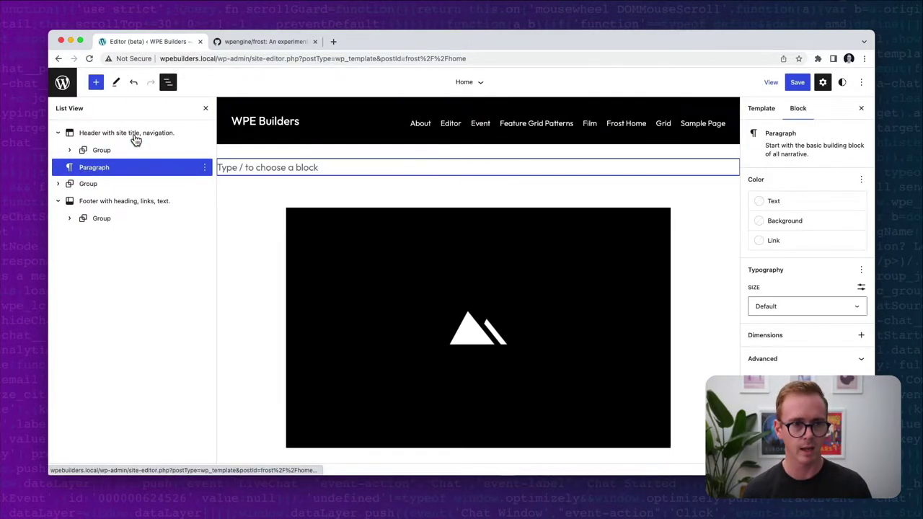
{"action": "type", "text": "/foo"}
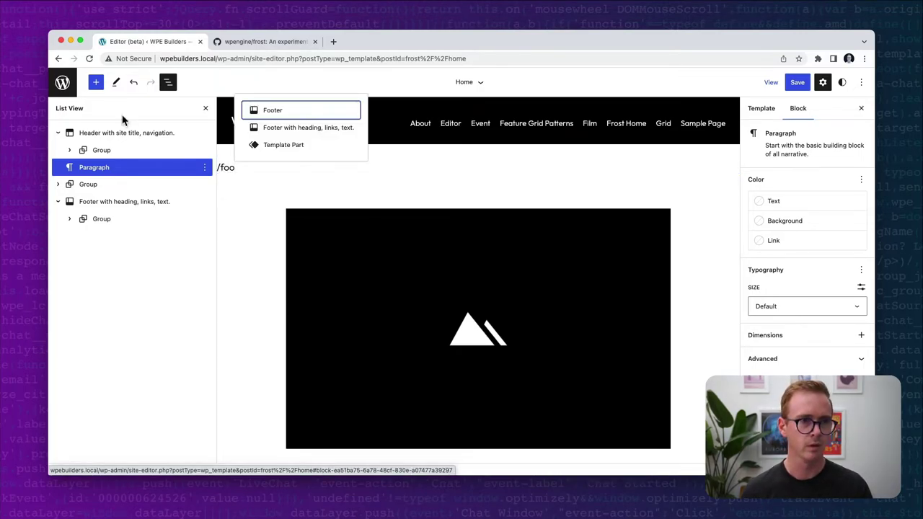
{"action": "left_click", "coordinate": [252, 110]}
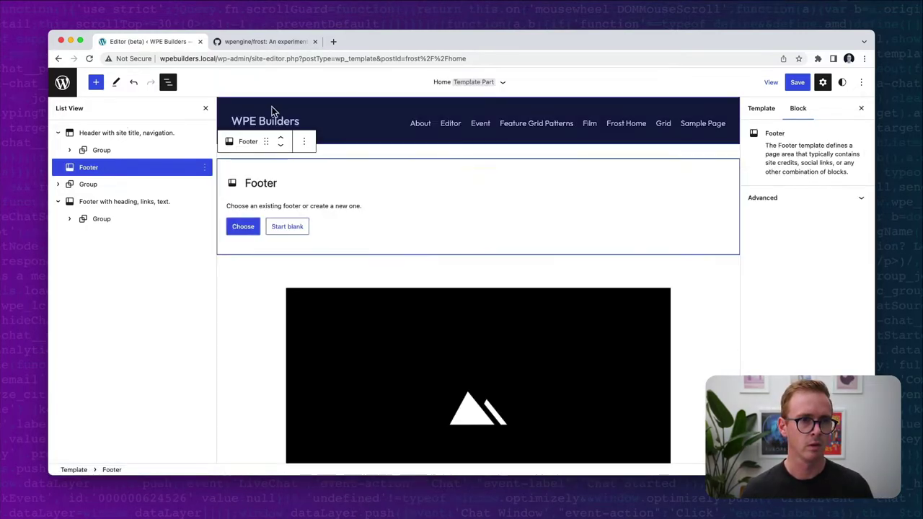
{"action": "left_click", "coordinate": [245, 228]}
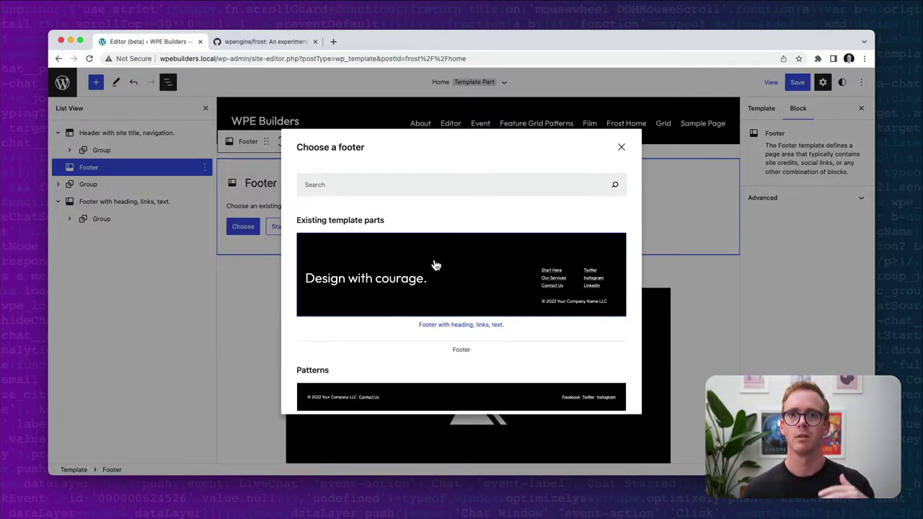
Step: Insert the 'Footer with text, links.' pattern and move it down one position
{"action": "scroll", "coordinate": [436, 266], "scroll_direction": "down", "scroll_amount": 4}
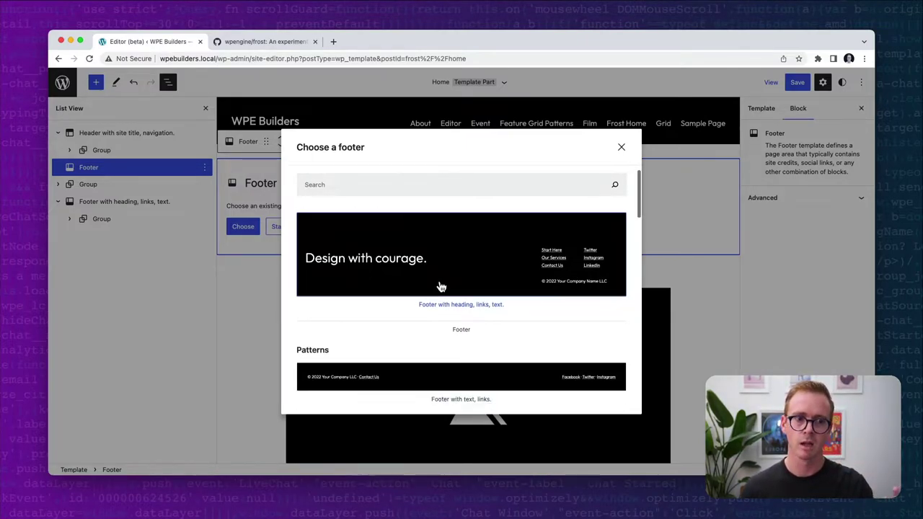
{"action": "scroll", "coordinate": [431, 286], "scroll_direction": "down", "scroll_amount": 1}
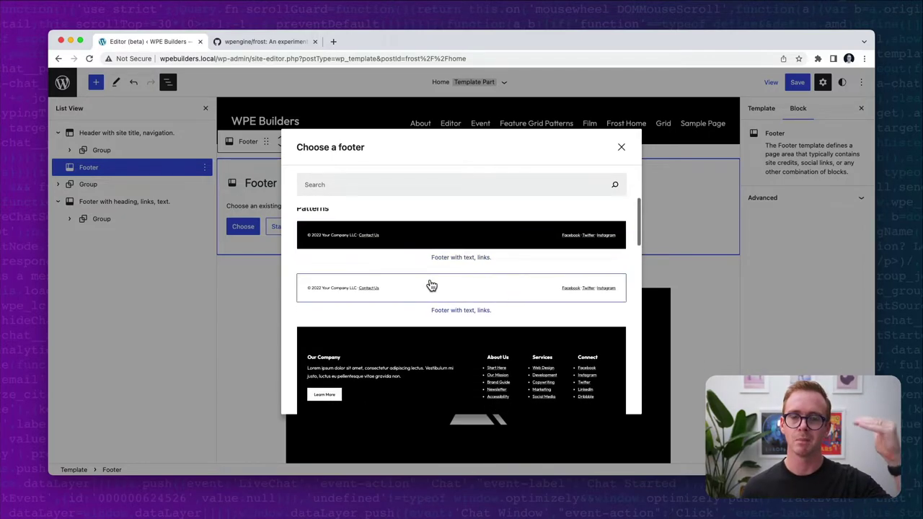
{"action": "scroll", "coordinate": [431, 285], "scroll_direction": "down", "scroll_amount": 1}
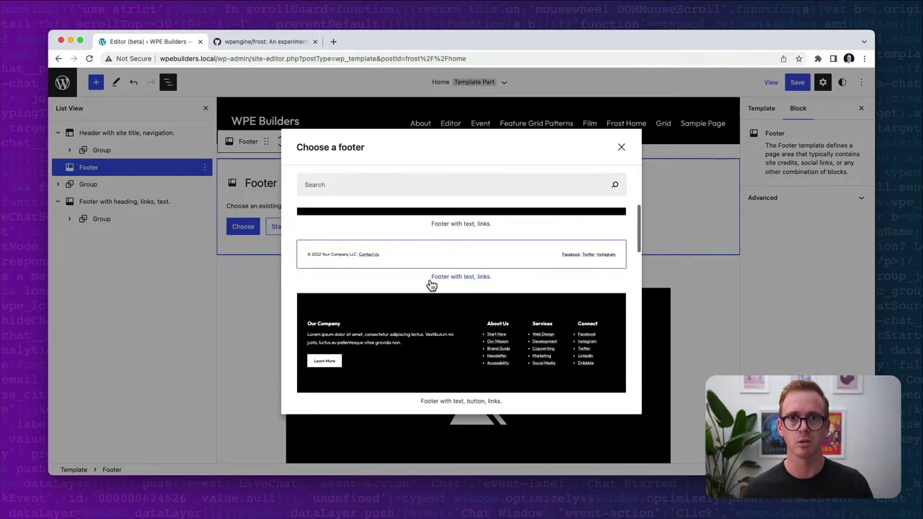
{"action": "scroll", "coordinate": [430, 285], "scroll_direction": "up", "scroll_amount": 1}
{"action": "scroll", "coordinate": [430, 284], "scroll_direction": "up", "scroll_amount": 1}
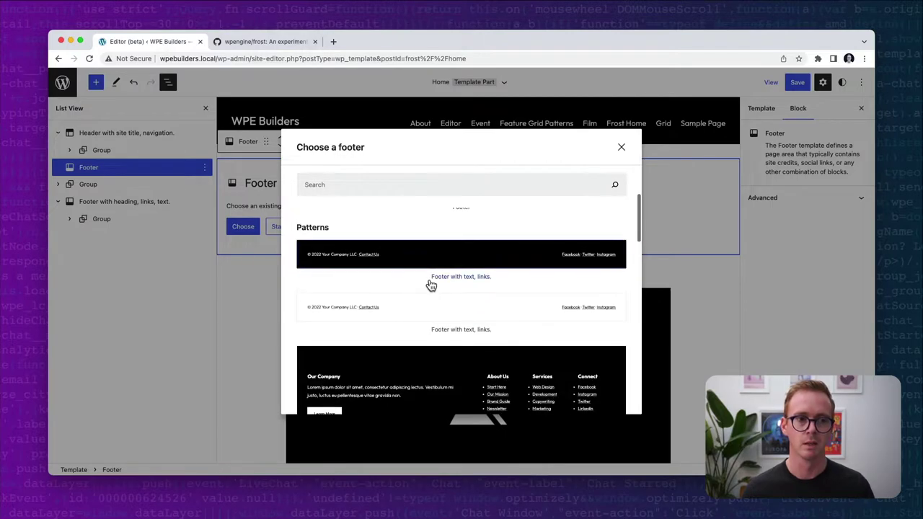
{"action": "left_click", "coordinate": [371, 255]}
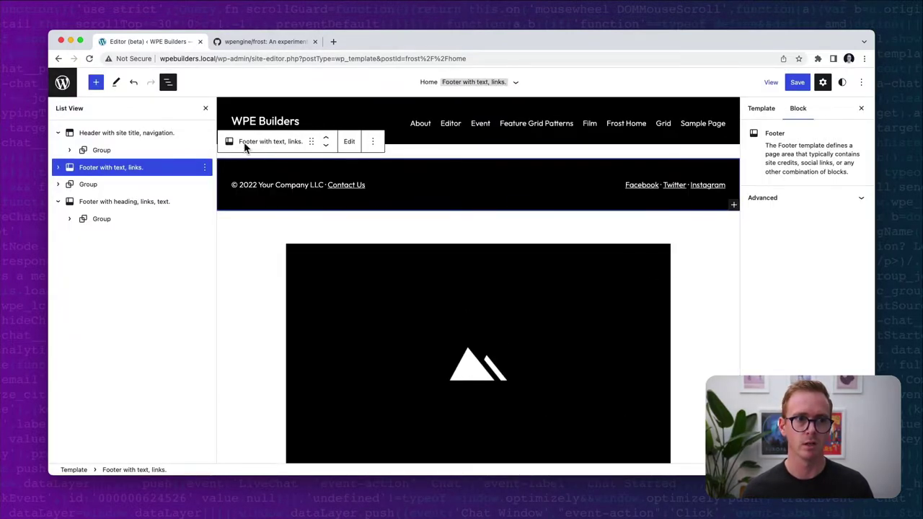
{"action": "left_click", "coordinate": [322, 148]}
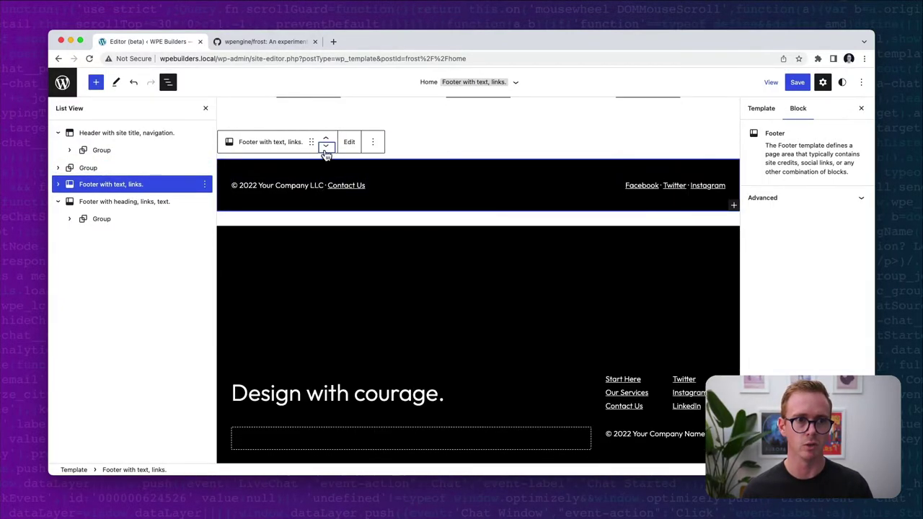
Step: Move the new text-and-links footer below the original footer
{"action": "left_click", "coordinate": [325, 149]}
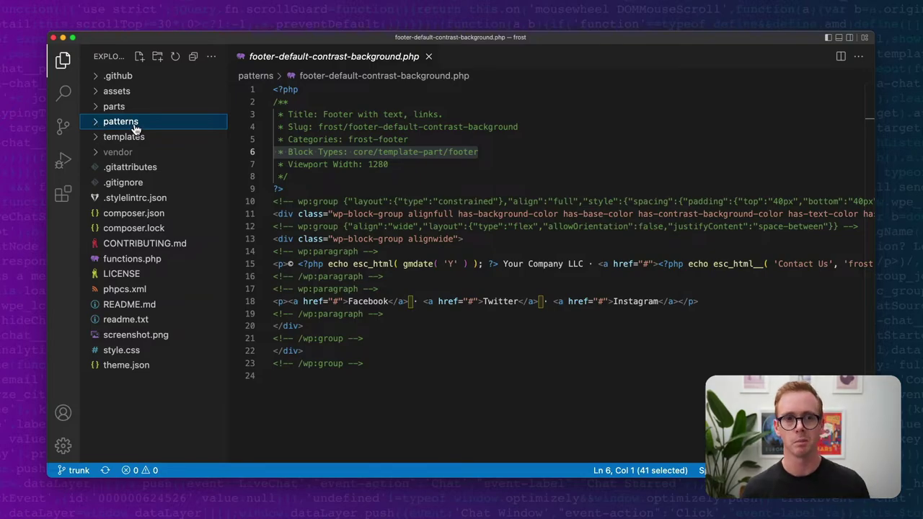
Step: Expand the patterns folder and open footer-default-contrast-background.php
{"action": "left_click", "coordinate": [113, 121]}
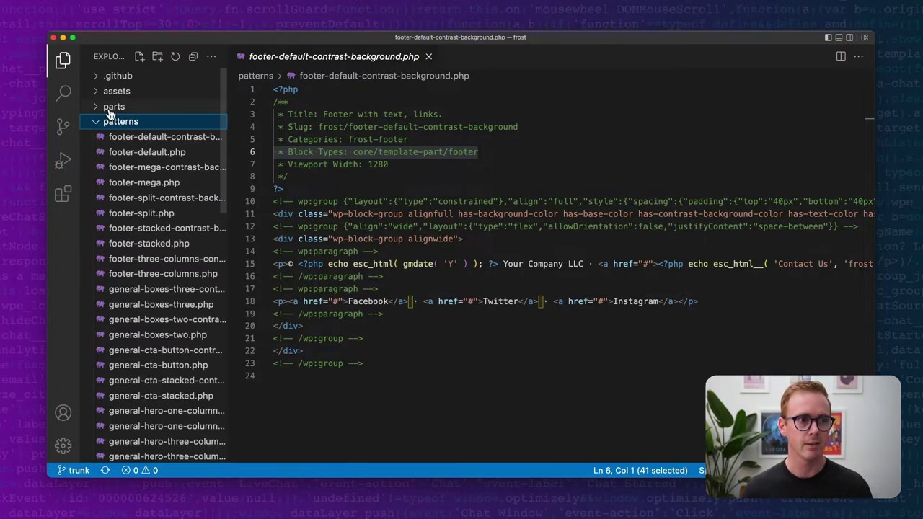
{"action": "scroll", "coordinate": [134, 146], "scroll_direction": "down", "scroll_amount": 1}
{"action": "scroll", "coordinate": [135, 146], "scroll_direction": "down", "scroll_amount": 15}
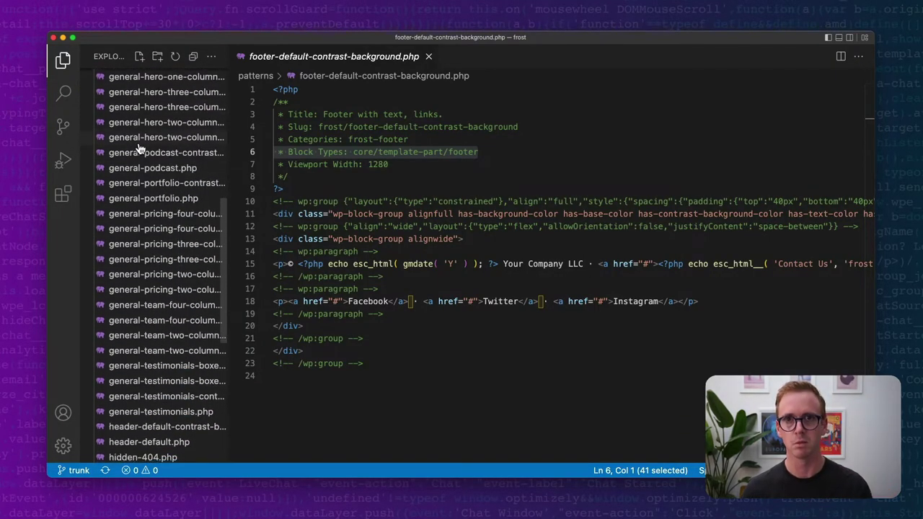
{"action": "scroll", "coordinate": [139, 147], "scroll_direction": "down", "scroll_amount": 5}
{"action": "scroll", "coordinate": [139, 148], "scroll_direction": "up", "scroll_amount": 10}
{"action": "scroll", "coordinate": [139, 147], "scroll_direction": "up", "scroll_amount": 10}
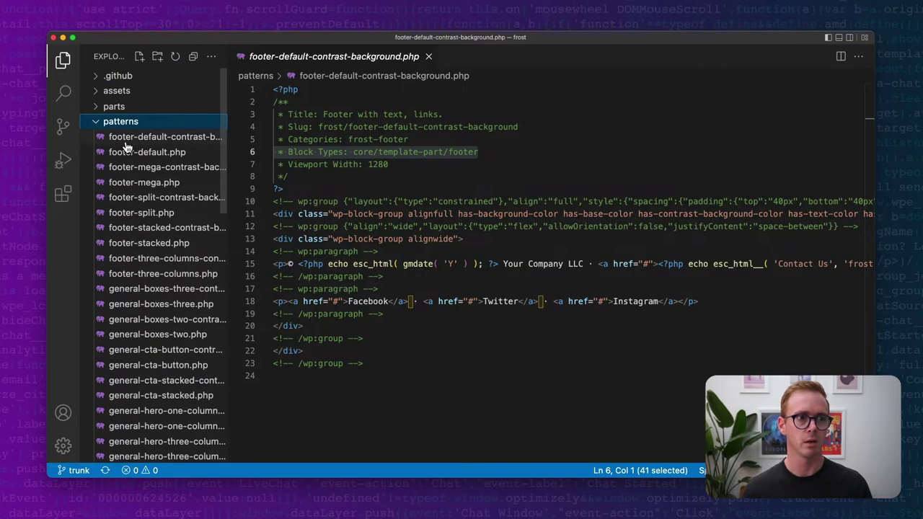
{"action": "scroll", "coordinate": [126, 145], "scroll_direction": "down", "scroll_amount": 20}
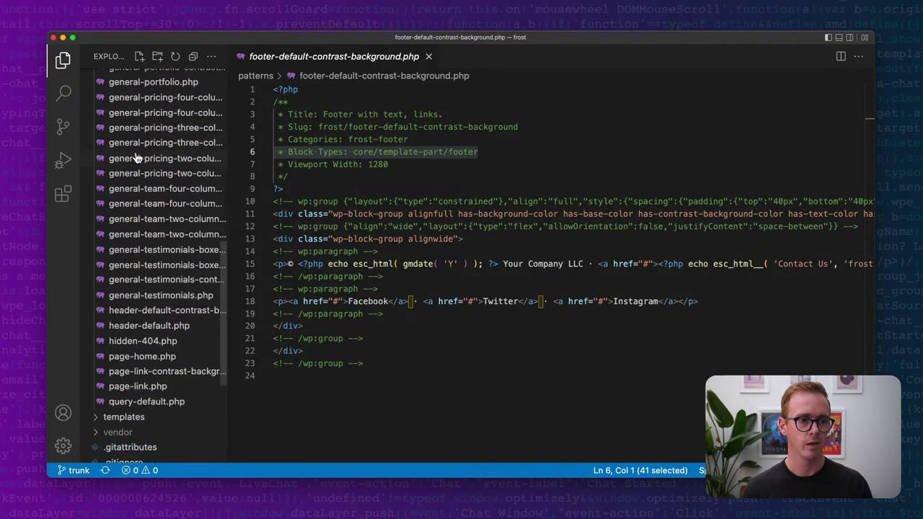
{"action": "left_click", "coordinate": [143, 247]}
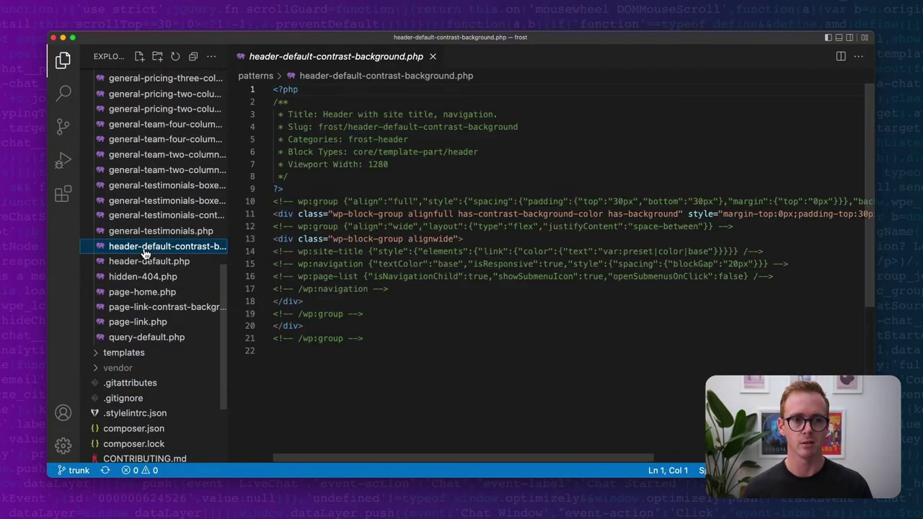
{"action": "scroll", "coordinate": [143, 247], "scroll_direction": "up", "scroll_amount": 15}
{"action": "left_click", "coordinate": [138, 138]}
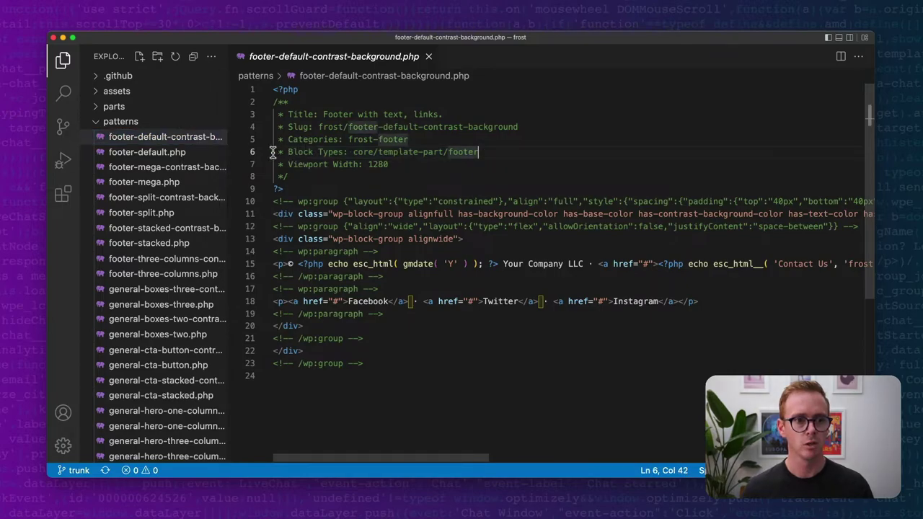
Step: Select 'core/template-part' in the Block Types comment on line 6
{"action": "left_click_drag", "start_coordinate": [274, 150], "coordinate": [489, 152]}
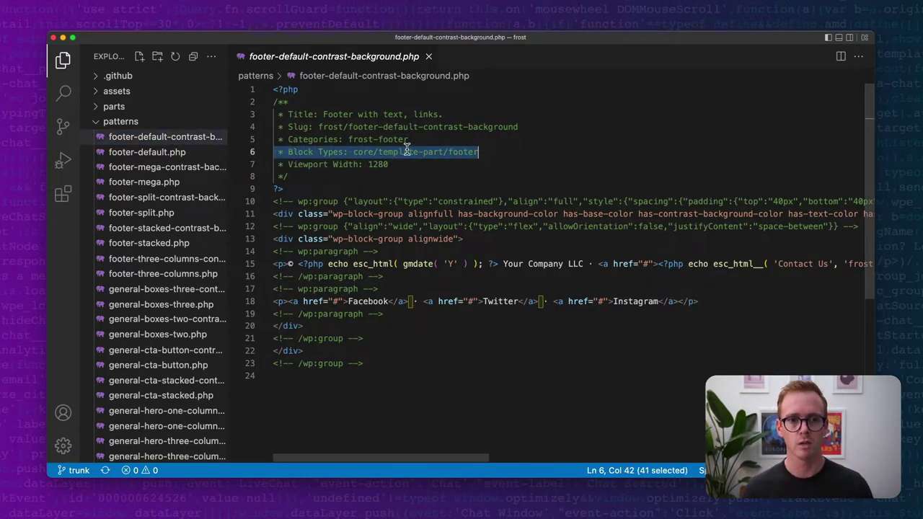
{"action": "key", "text": "Right"}
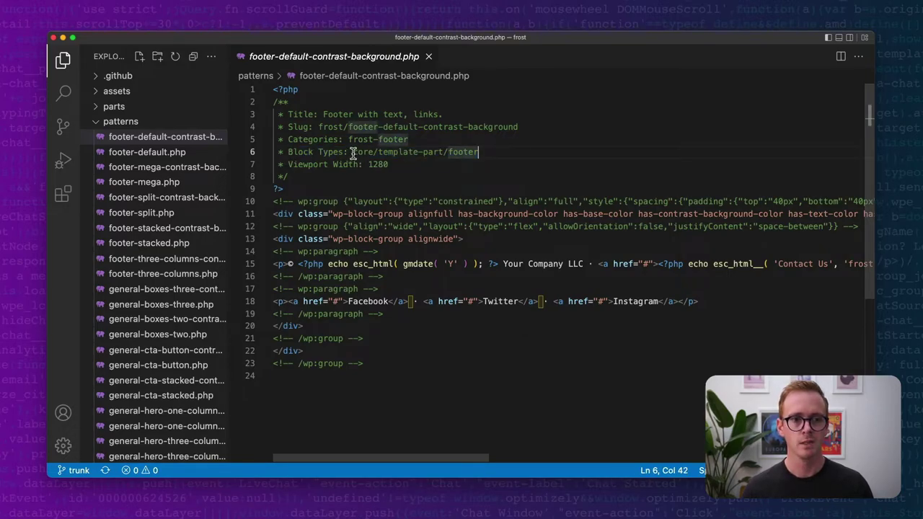
{"action": "left_click", "coordinate": [351, 153]}
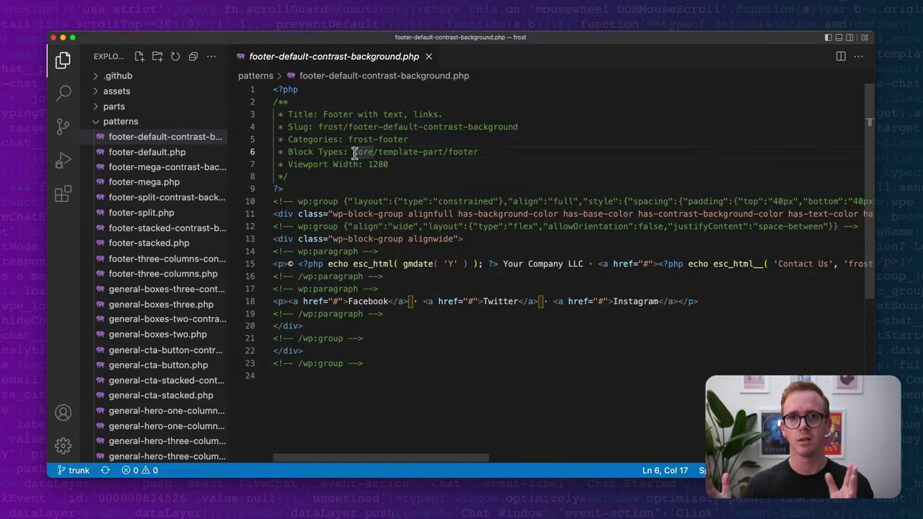
{"action": "left_click_drag", "start_coordinate": [443, 152], "coordinate": [353, 153]}
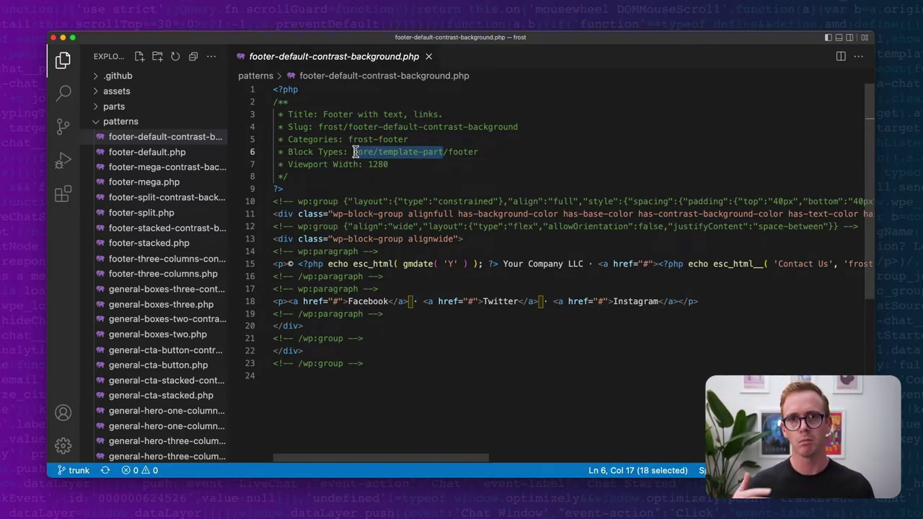
Step: Back in the site editor, add a Template Part block below the header via /tem
{"action": "key", "text": "ctrl+Left"}
{"action": "left_click", "coordinate": [143, 134]}
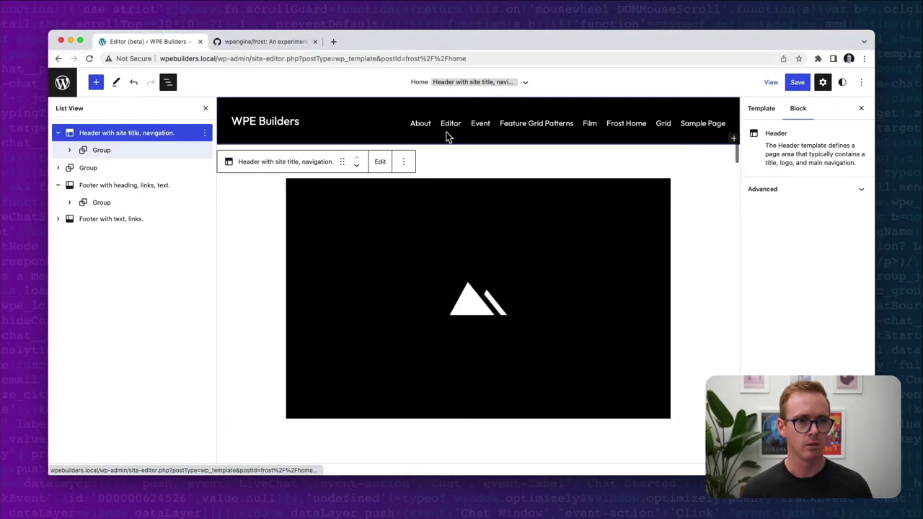
{"action": "key", "text": "Return"}
{"action": "type", "text": "/tem"}
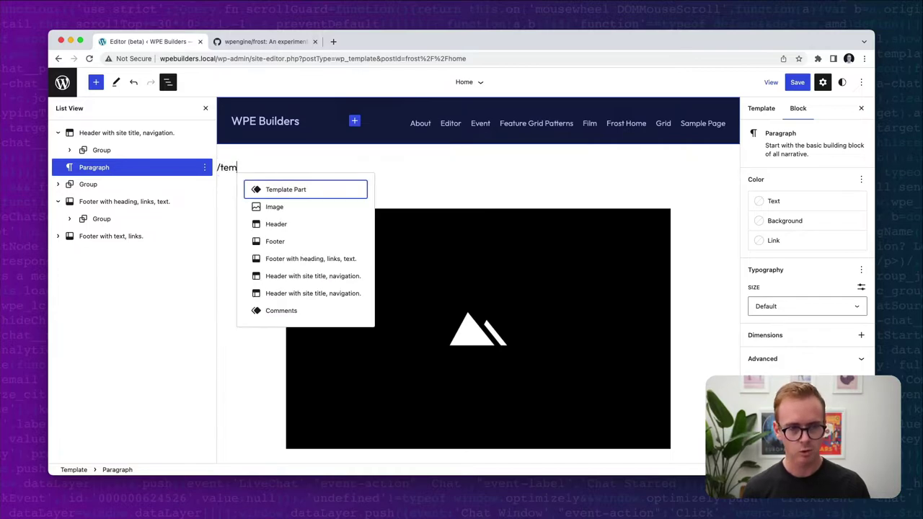
{"action": "left_click", "coordinate": [300, 190]}
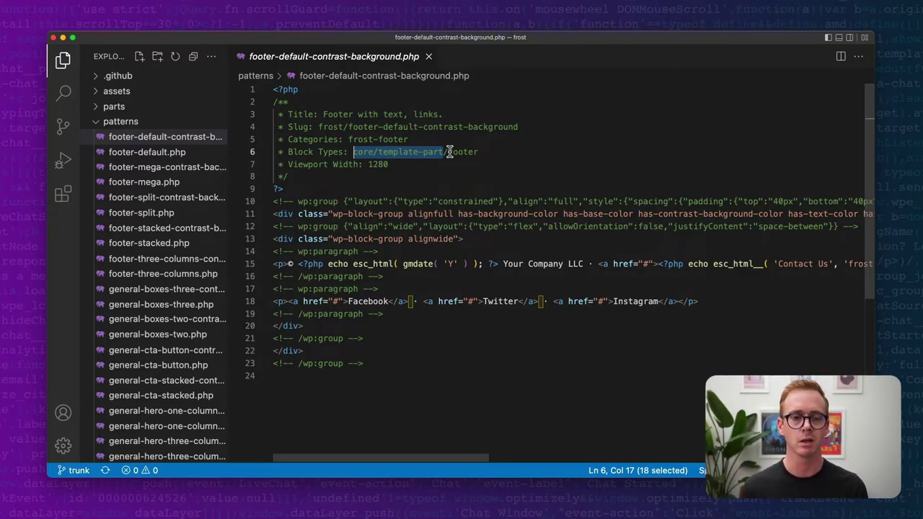
Step: Highlight 'footer' on line 6, then open header-default-contrast-background.php and highlight 'header' there
{"action": "double_click", "coordinate": [463, 152]}
{"action": "scroll", "coordinate": [200, 262], "scroll_direction": "down", "scroll_amount": 10}
{"action": "left_click", "coordinate": [159, 301]}
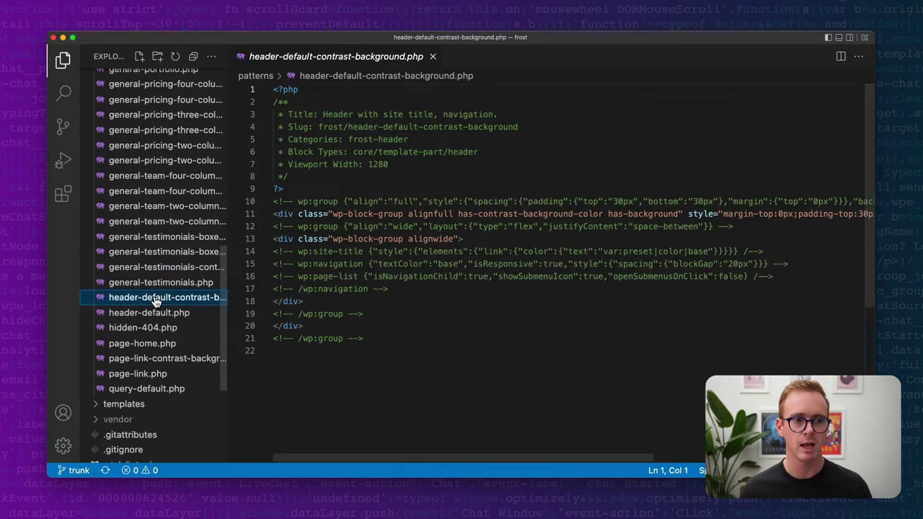
{"action": "left_click_drag", "start_coordinate": [353, 152], "coordinate": [447, 152]}
{"action": "left_click", "coordinate": [457, 152]}
{"action": "double_click", "coordinate": [465, 152]}
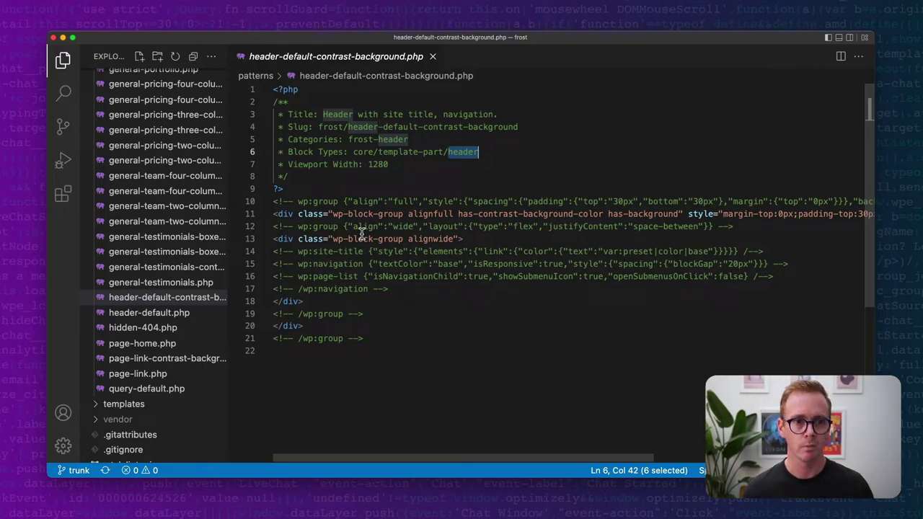
Step: Remove the empty Template Part placeholder using its block options menu
{"action": "key", "text": "ctrl+Left"}
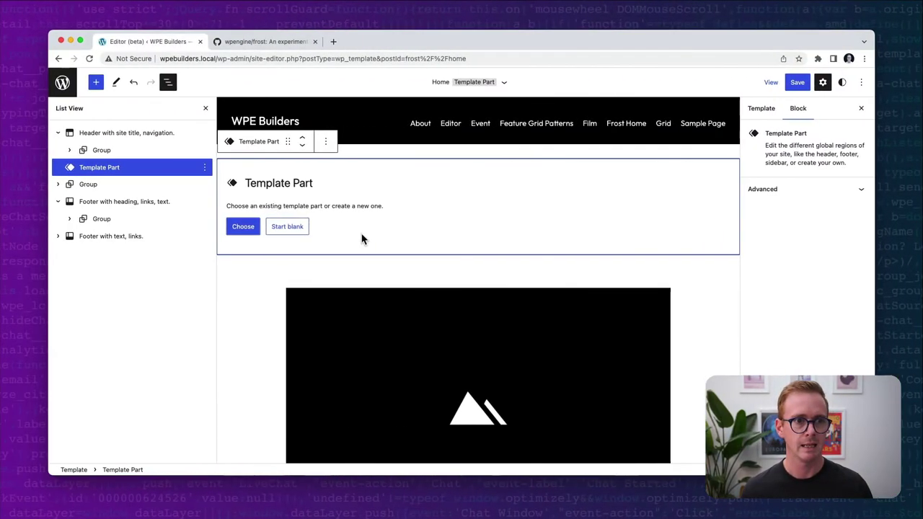
{"action": "left_click", "coordinate": [470, 155]}
{"action": "left_click", "coordinate": [280, 173]}
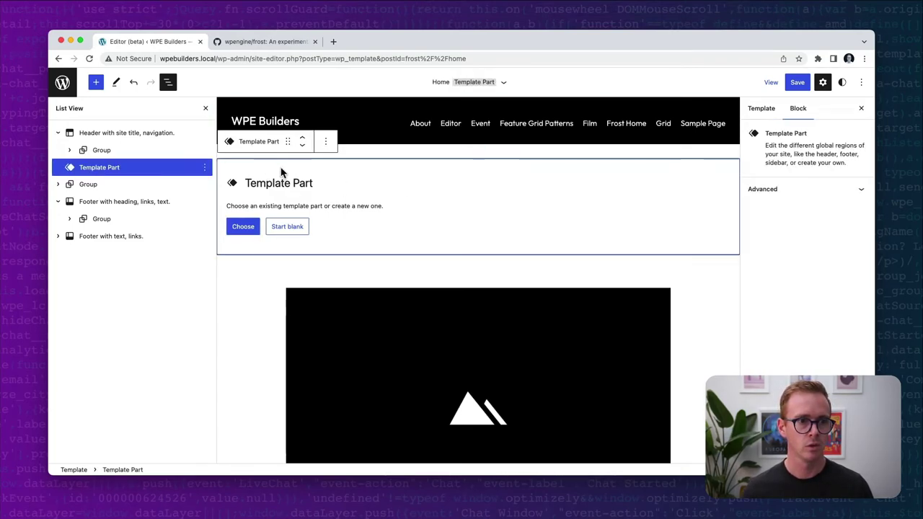
{"action": "left_click", "coordinate": [325, 141]}
{"action": "left_click", "coordinate": [352, 346]}
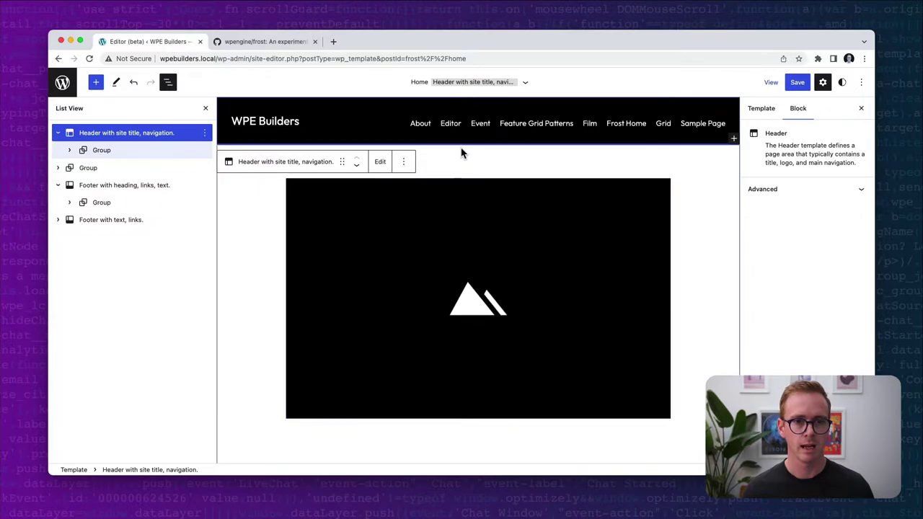
Step: Insert a new Group block directly after the header group with /group
{"action": "left_click", "coordinate": [295, 104]}
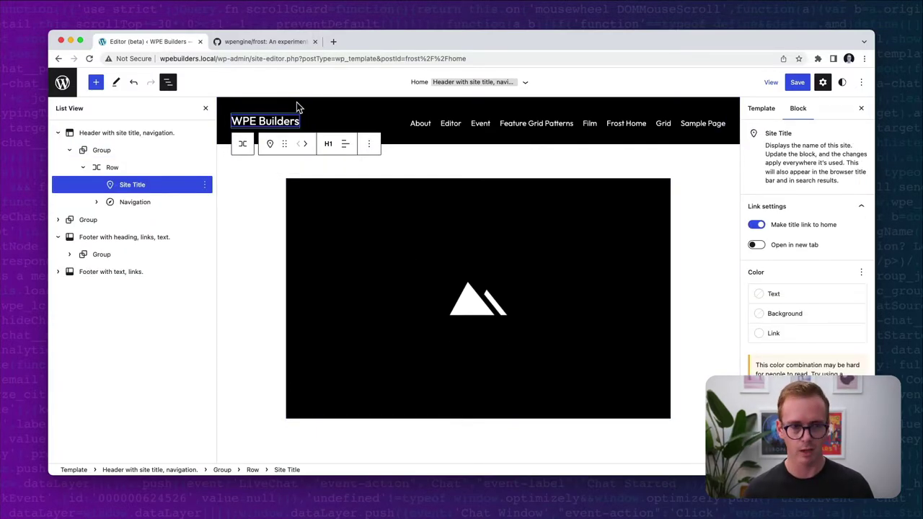
{"action": "left_click", "coordinate": [303, 99]}
{"action": "key", "text": "Return"}
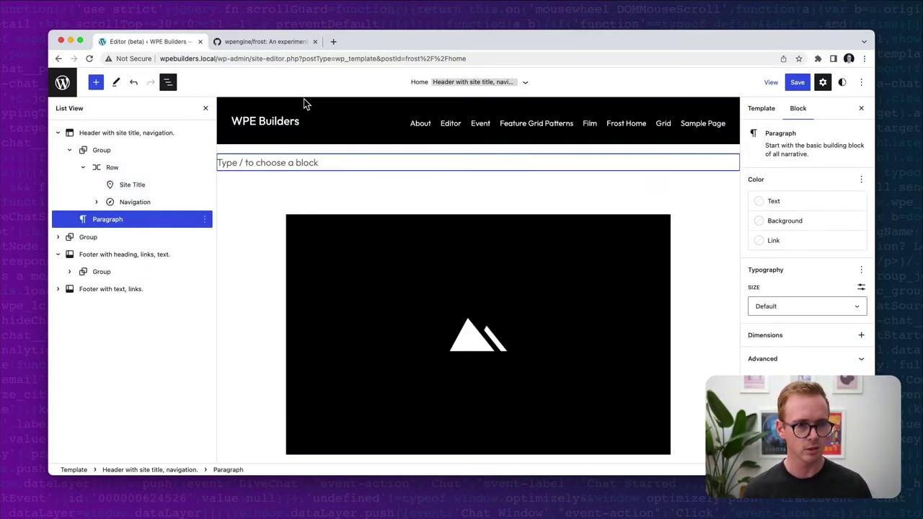
{"action": "type", "text": "/grou"}
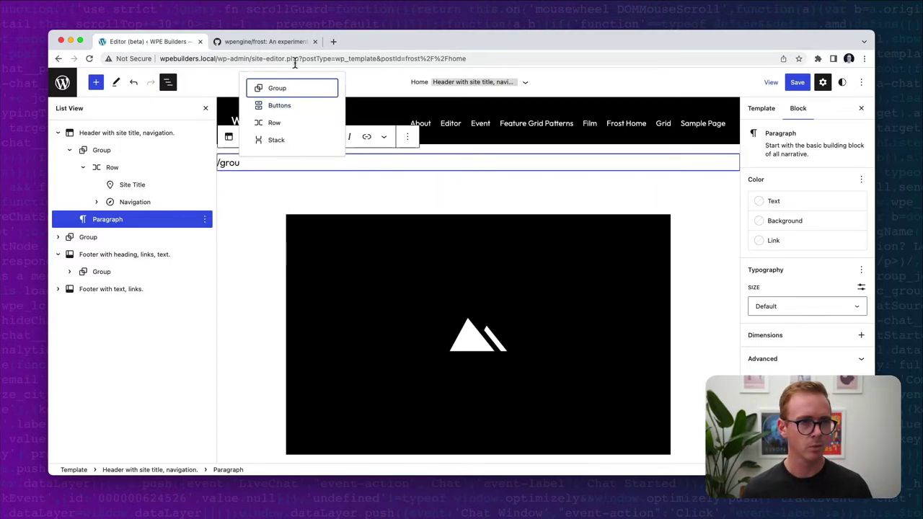
{"action": "key", "text": "Return"}
Step: Add a placeholder paragraph reading 'false' inside the new Group
{"action": "left_click", "coordinate": [480, 158]}
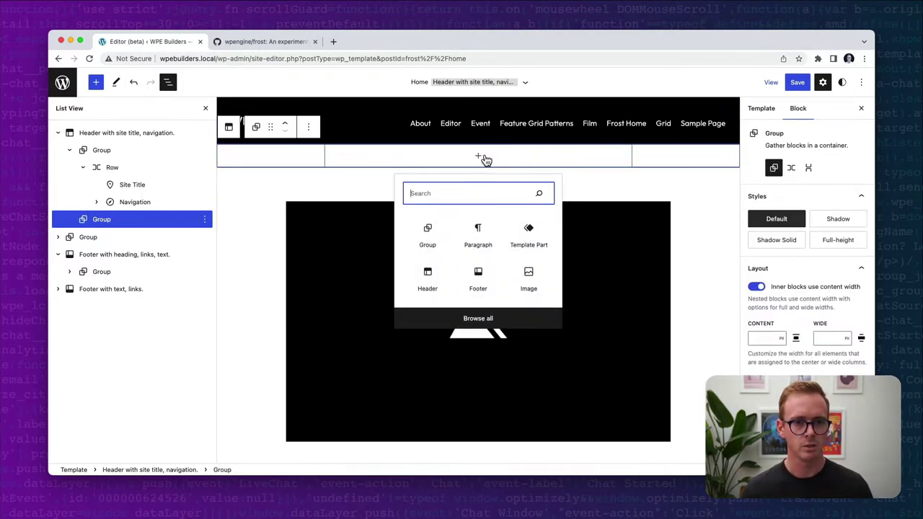
{"action": "left_click", "coordinate": [121, 171]}
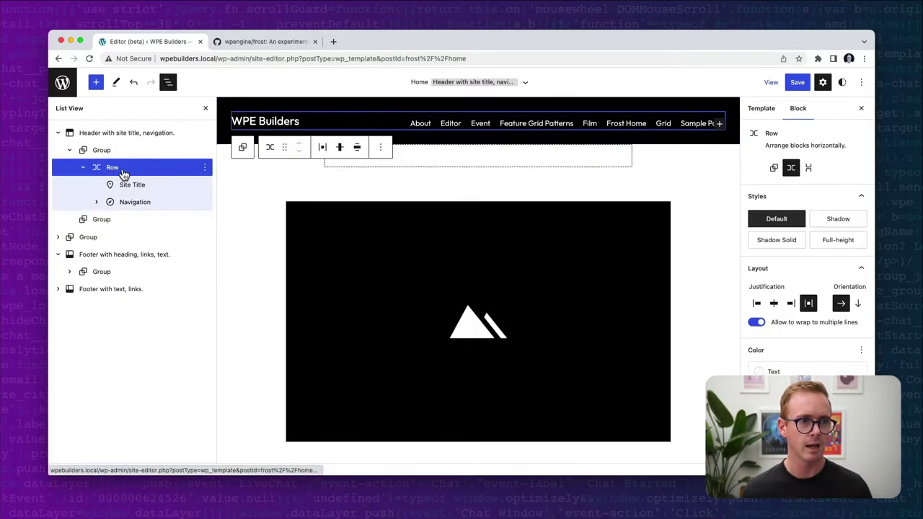
{"action": "left_click", "coordinate": [353, 170]}
{"action": "left_click", "coordinate": [477, 156]}
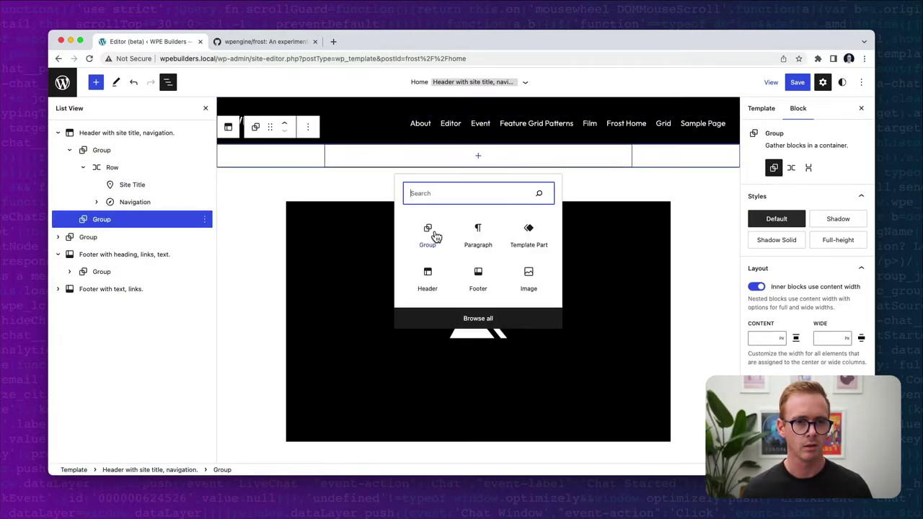
{"action": "left_click", "coordinate": [476, 234]}
{"action": "type", "text": "false"}
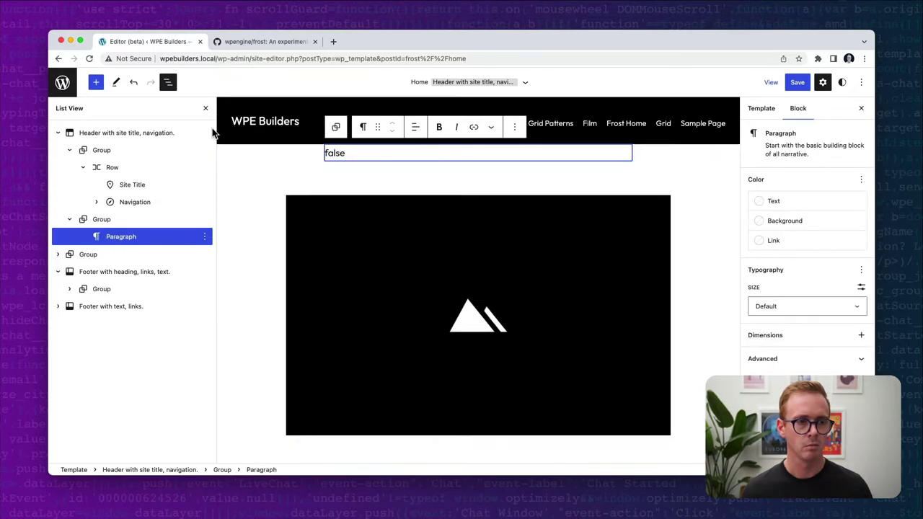
Step: Copy the header's site title and navigation Row block and paste it over the placeholder paragraph
{"action": "left_click", "coordinate": [173, 170]}
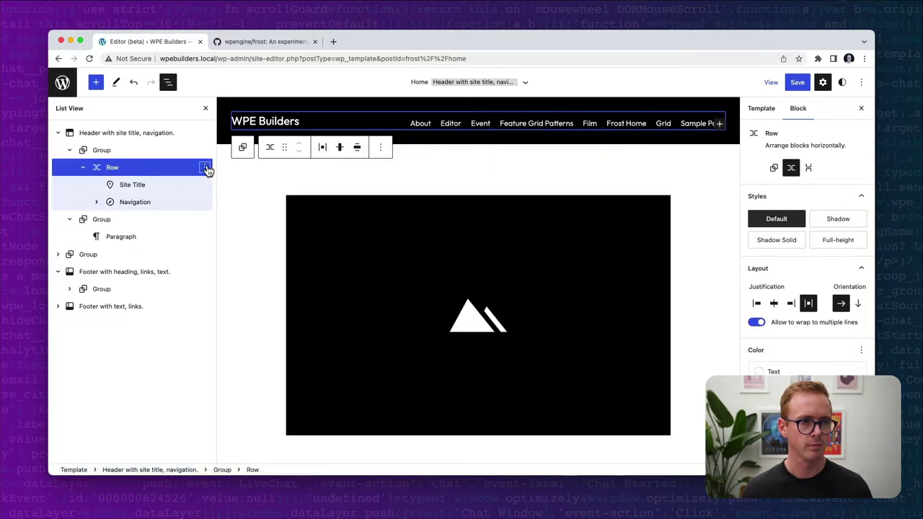
{"action": "left_click", "coordinate": [205, 167]}
{"action": "left_click", "coordinate": [223, 230]}
{"action": "left_click", "coordinate": [413, 153]}
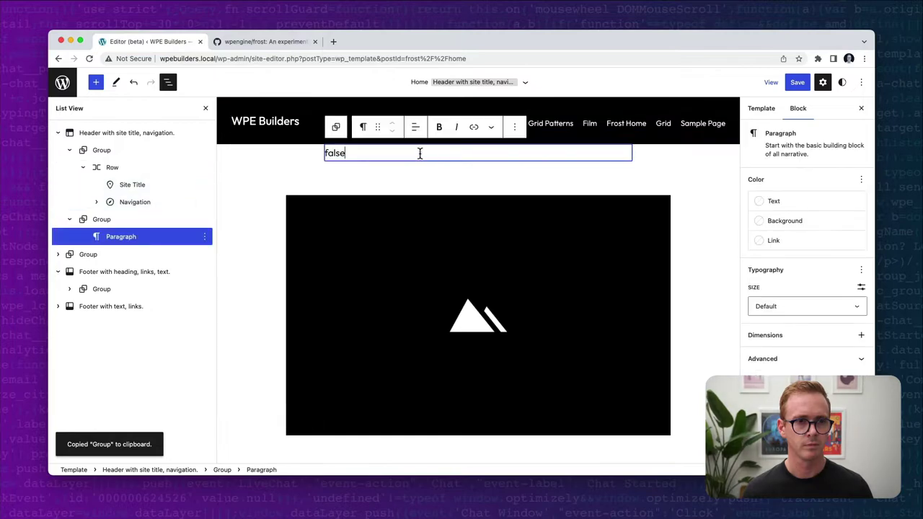
{"action": "key", "text": "ctrl+a"}
{"action": "key", "text": "BackSpace"}
{"action": "key", "text": "ctrl+v"}
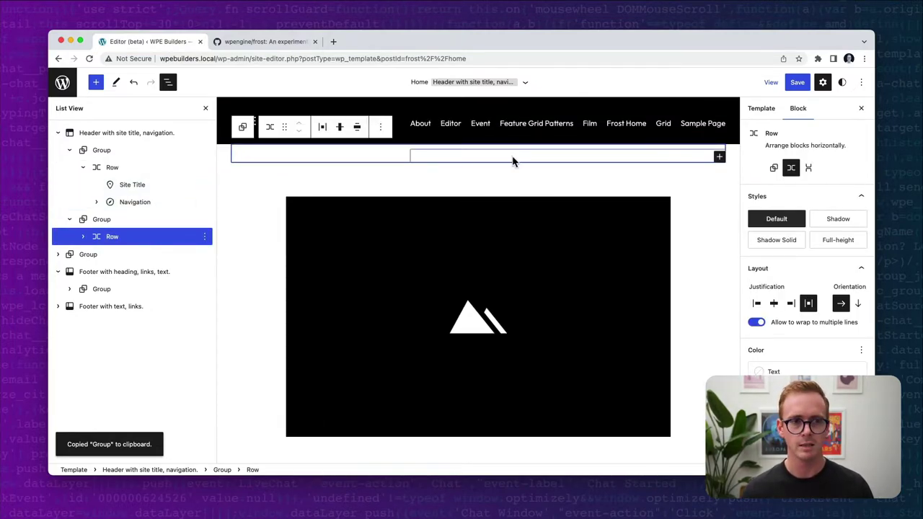
Step: Give the new Group a purple Primary background and Medium padding
{"action": "left_click", "coordinate": [100, 221]}
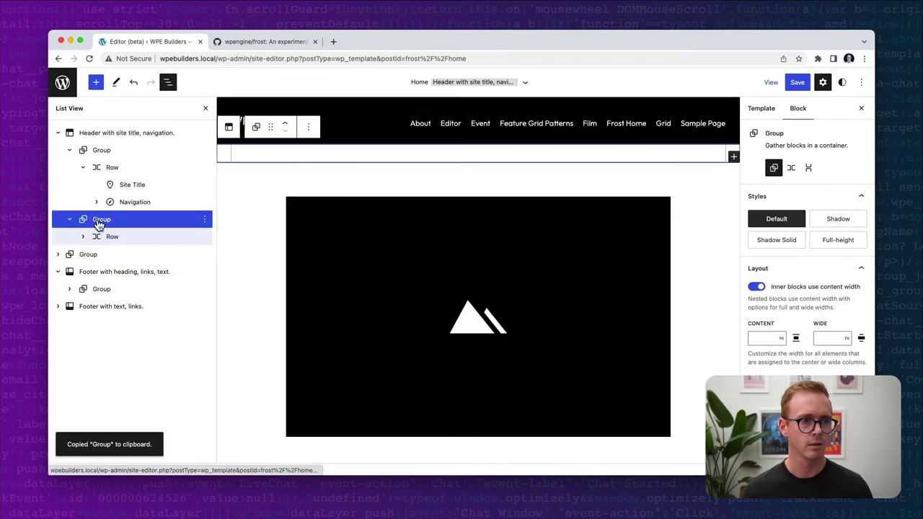
{"action": "scroll", "coordinate": [809, 281], "scroll_direction": "down", "scroll_amount": 3}
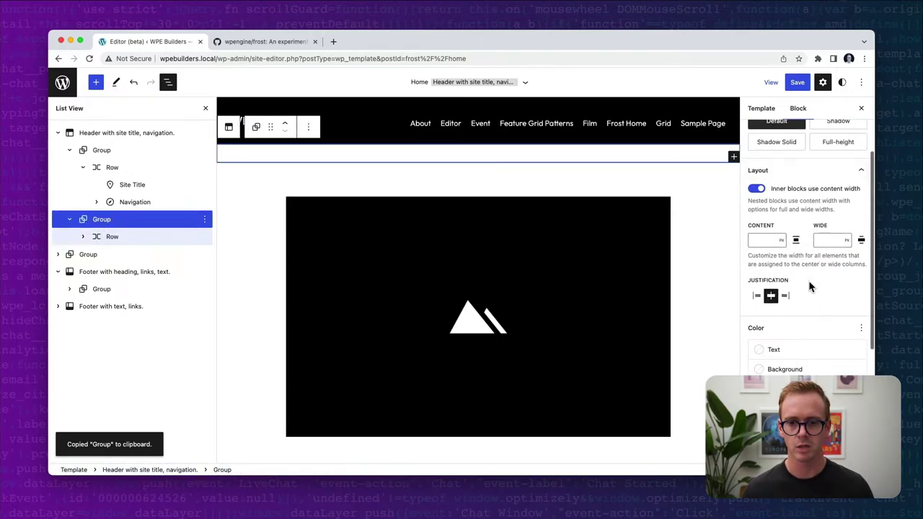
{"action": "left_click", "coordinate": [764, 368]}
{"action": "left_click", "coordinate": [658, 450]}
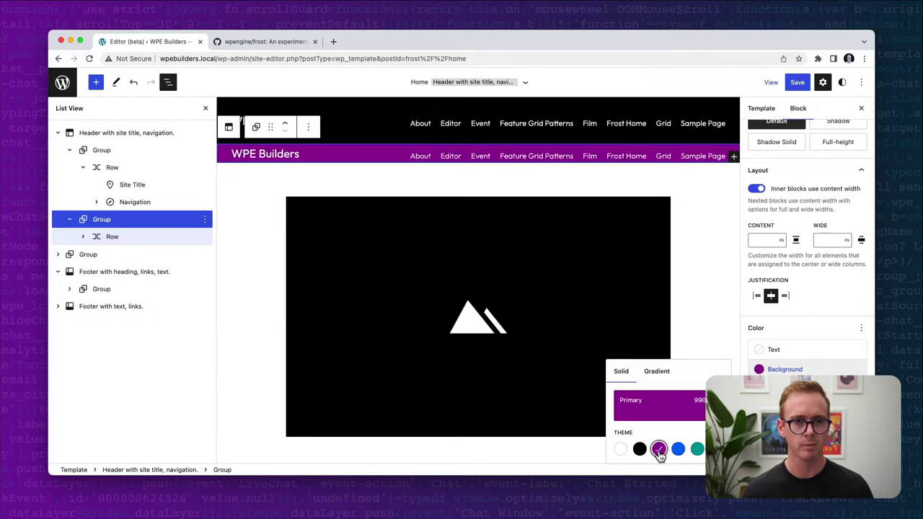
{"action": "scroll", "coordinate": [805, 329], "scroll_direction": "down", "scroll_amount": 5}
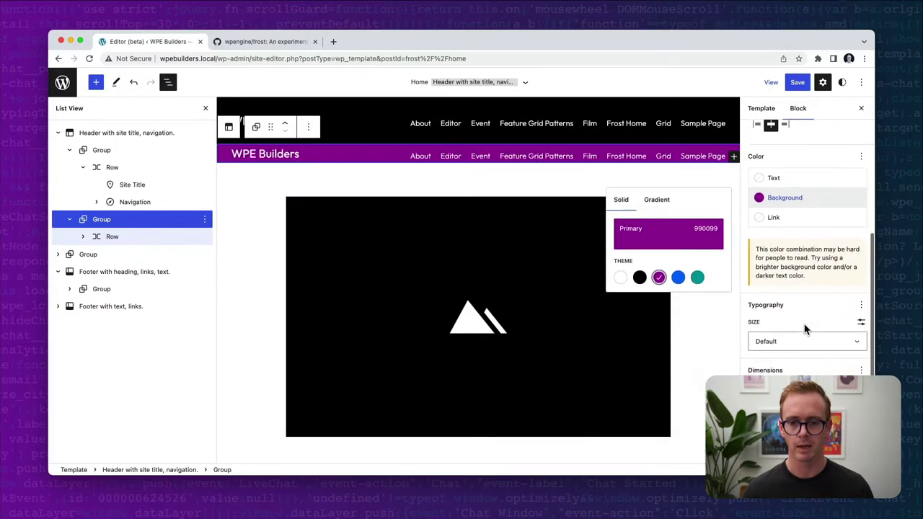
{"action": "scroll", "coordinate": [805, 329], "scroll_direction": "down", "scroll_amount": 3}
{"action": "left_click", "coordinate": [816, 311]}
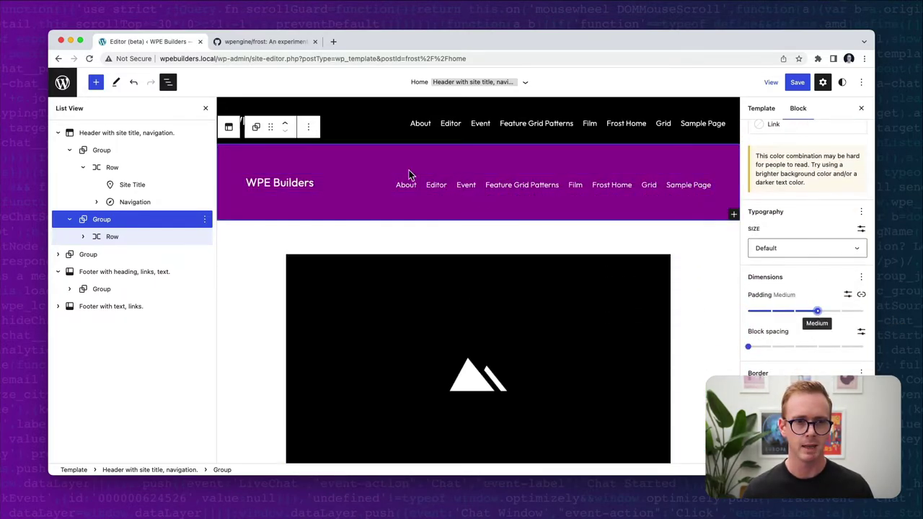
Step: Collapse both groups in List View and copy the purple Group block
{"action": "left_click", "coordinate": [69, 219]}
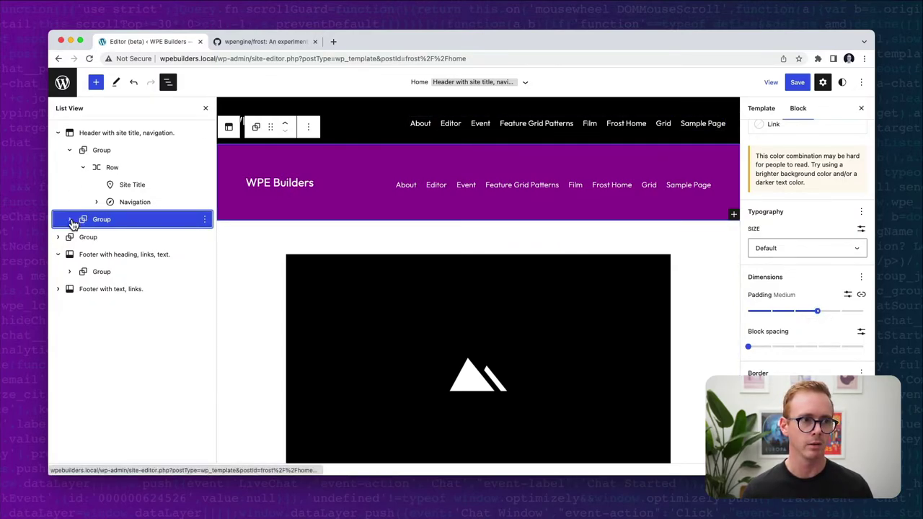
{"action": "left_click", "coordinate": [69, 150]}
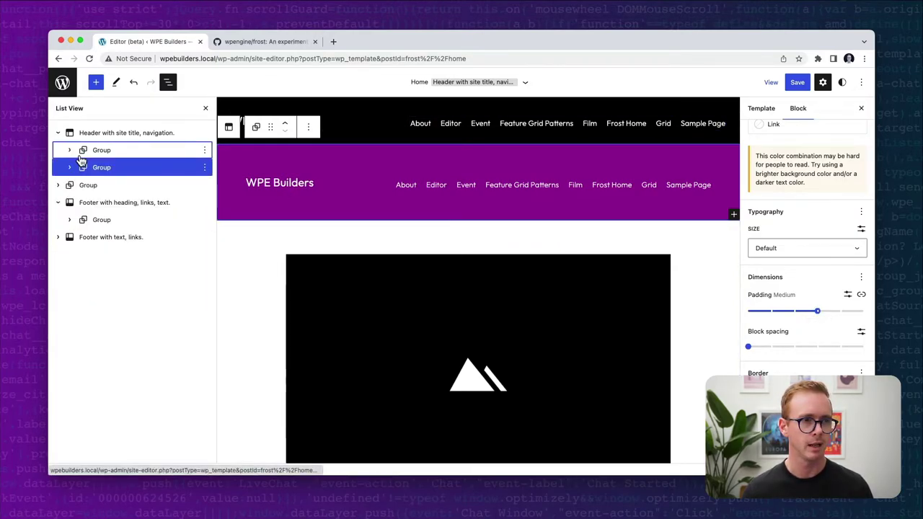
{"action": "left_click", "coordinate": [204, 168]}
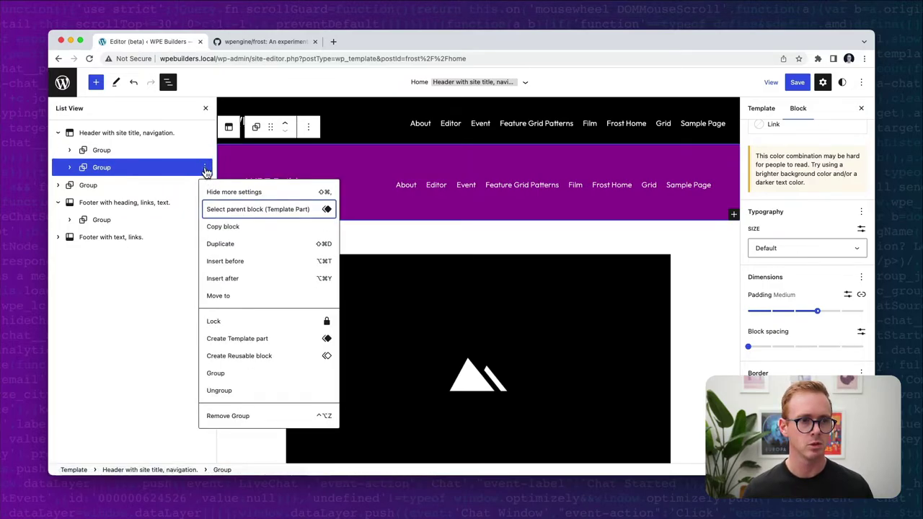
{"action": "left_click", "coordinate": [226, 234]}
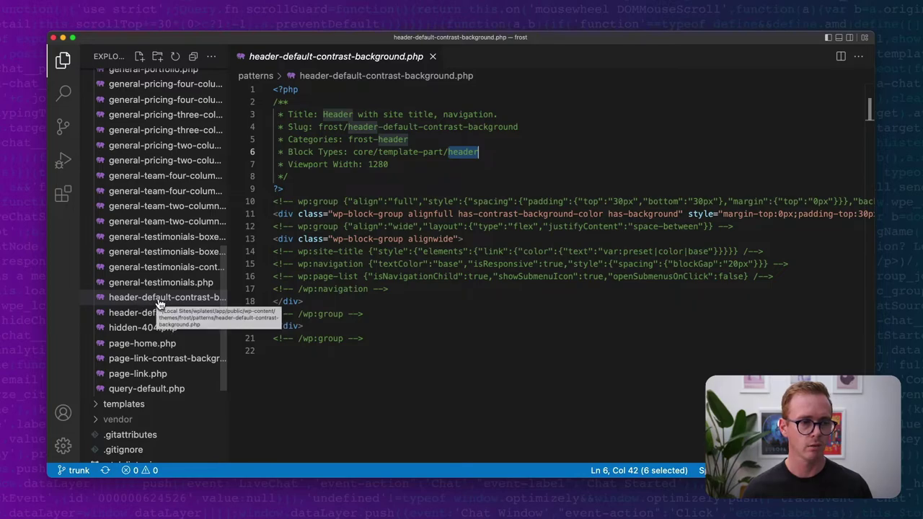
Step: Create patterns/header-purple.php and paste the purple Group block markup into it
{"action": "right_click", "coordinate": [160, 303]}
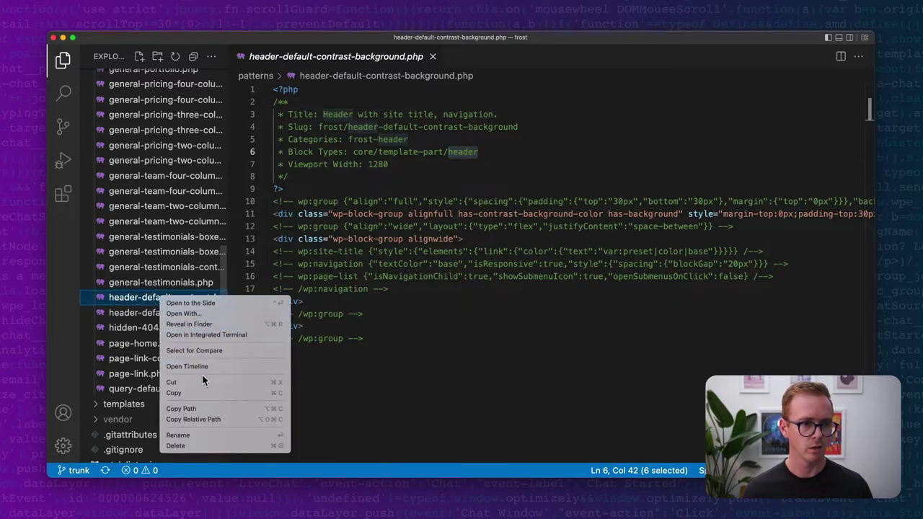
{"action": "key", "text": "Escape"}
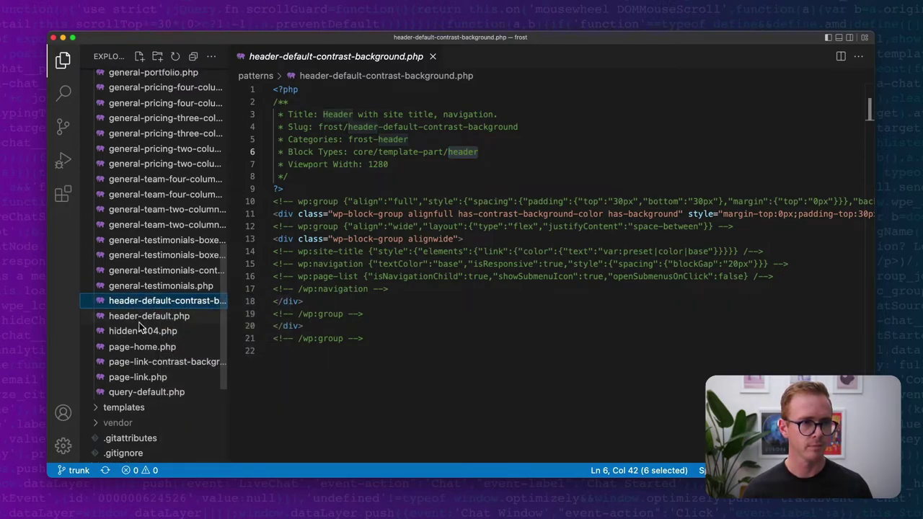
{"action": "scroll", "coordinate": [144, 324], "scroll_direction": "up", "scroll_amount": 10}
{"action": "left_click", "coordinate": [120, 122]}
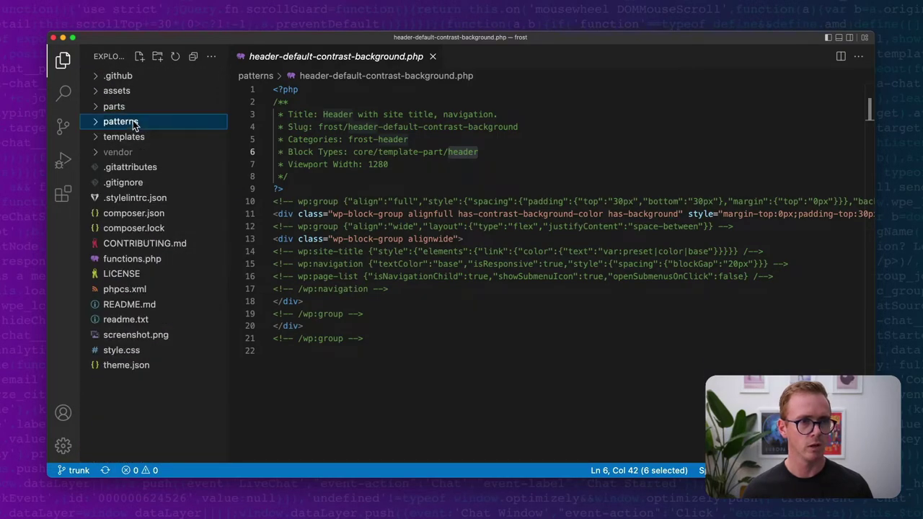
{"action": "left_click", "coordinate": [140, 57]}
{"action": "type", "text": "header-purple.php"}
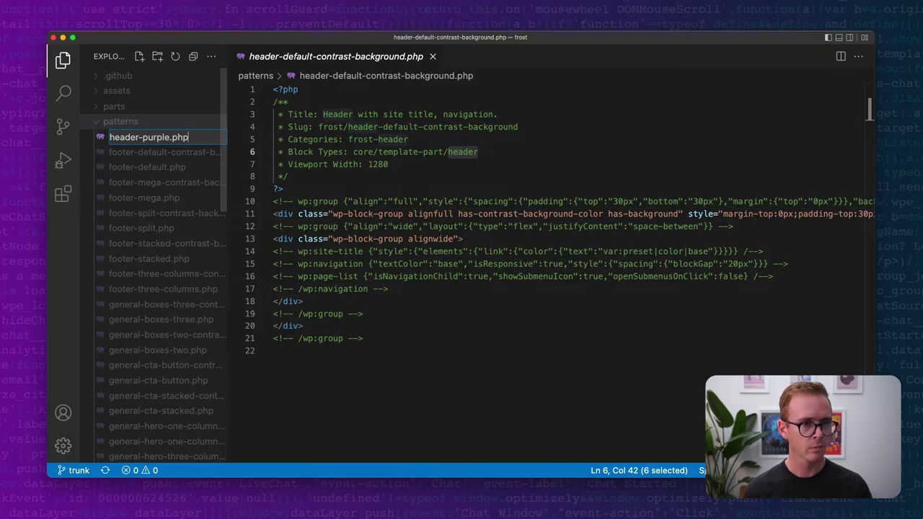
{"action": "key", "text": "Return"}
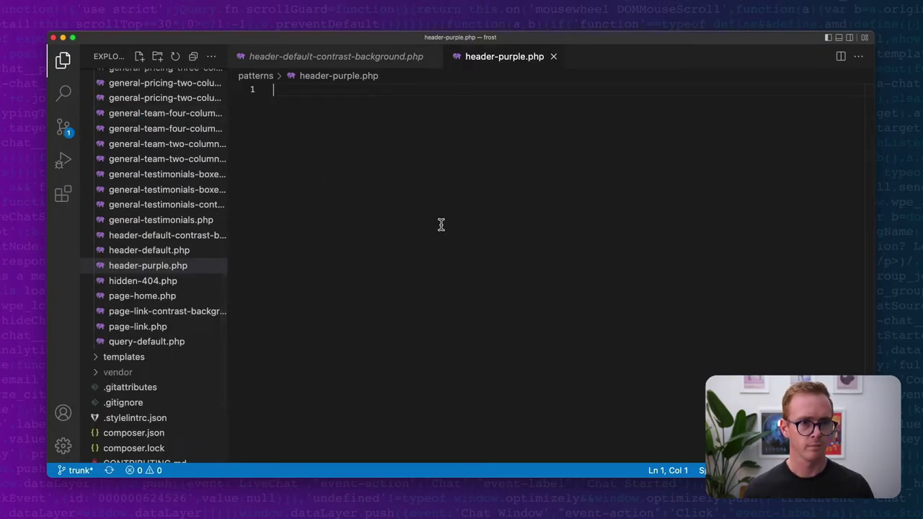
{"action": "key", "text": "super+v"}
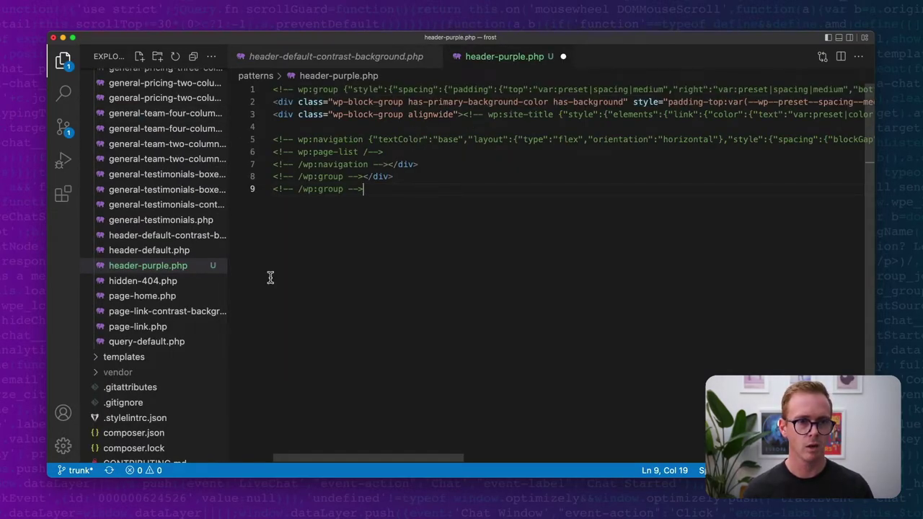
Step: Copy the PHP header comment from header-default-contrast-background.php to the top of header-purple.php
{"action": "left_click", "coordinate": [180, 235]}
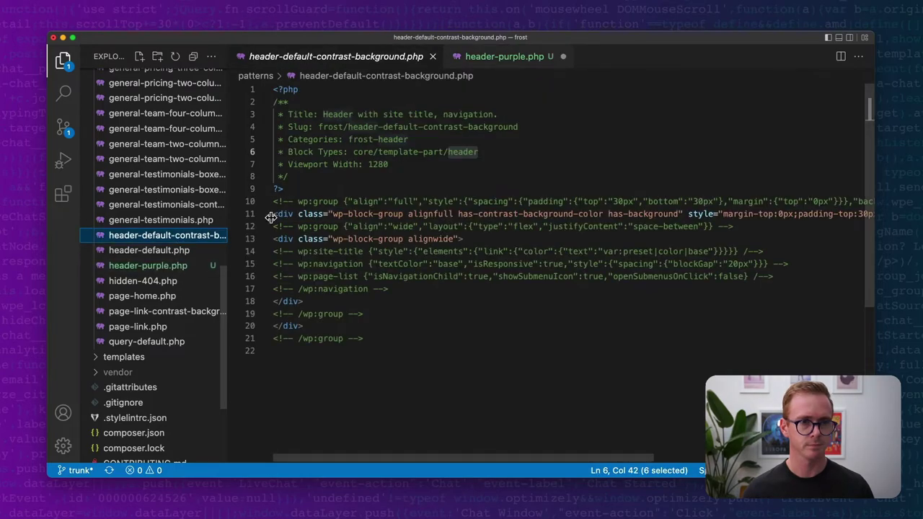
{"action": "left_click_drag", "start_coordinate": [291, 189], "coordinate": [274, 89]}
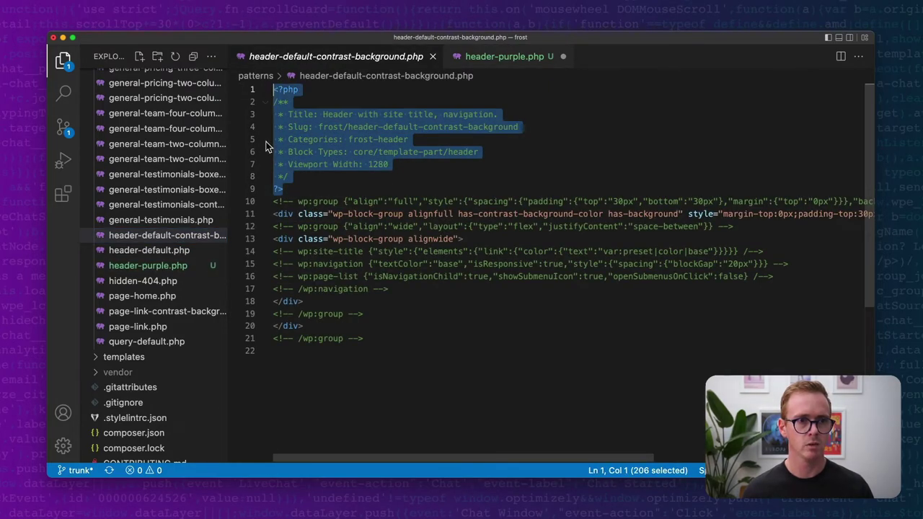
{"action": "left_click", "coordinate": [170, 266]}
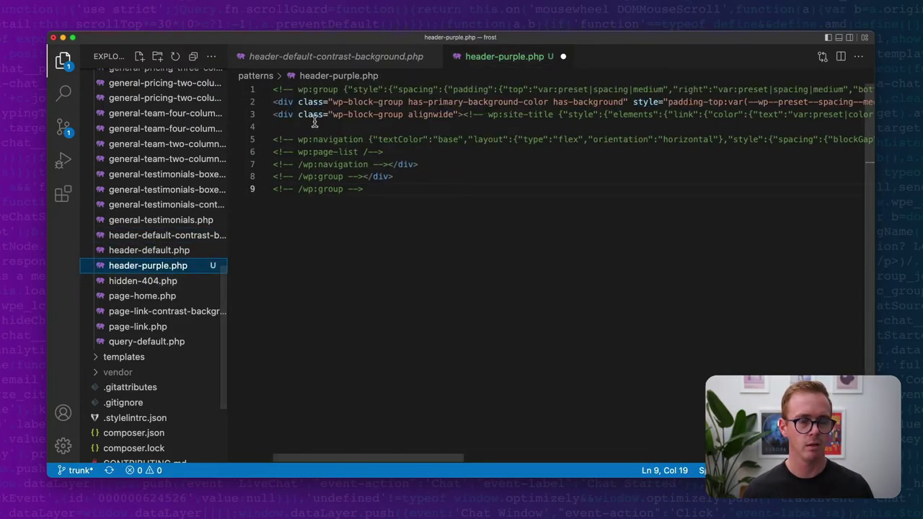
{"action": "left_click", "coordinate": [273, 89]}
{"action": "key", "text": "Return"}
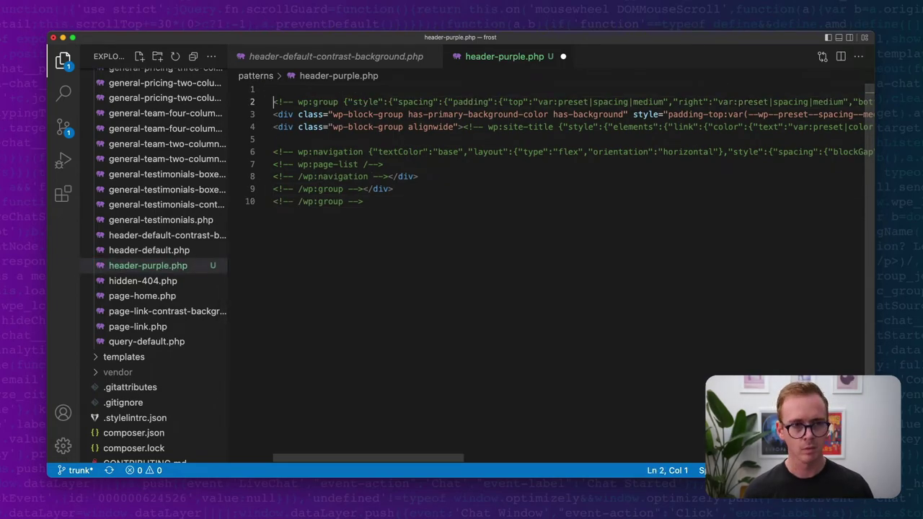
{"action": "key", "text": "Up"}
{"action": "key", "text": "super+v"}
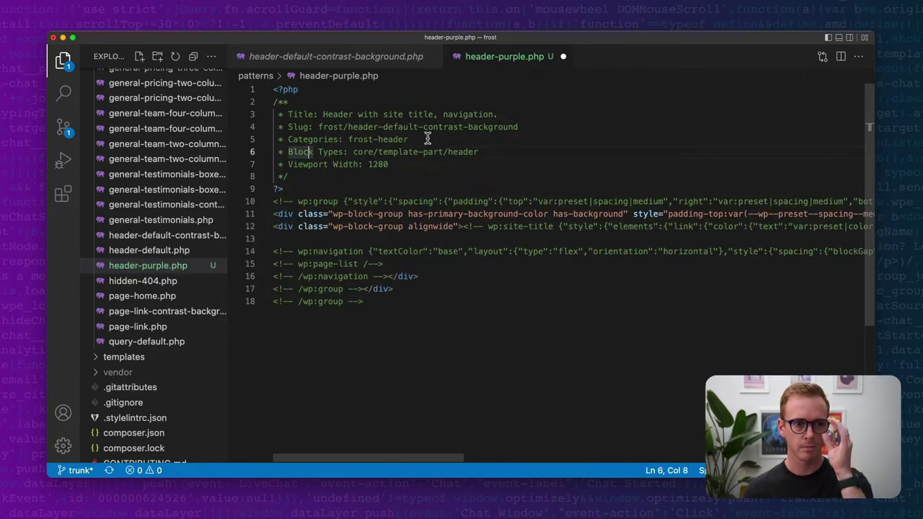
Step: Retitle the pattern 'Purple Header' and start selecting the Block Types entry
{"action": "left_click", "coordinate": [393, 113]}
{"action": "left_click", "coordinate": [322, 115]}
{"action": "left_click_drag", "start_coordinate": [323, 115], "coordinate": [497, 113]}
{"action": "type", "text": "Purple"}
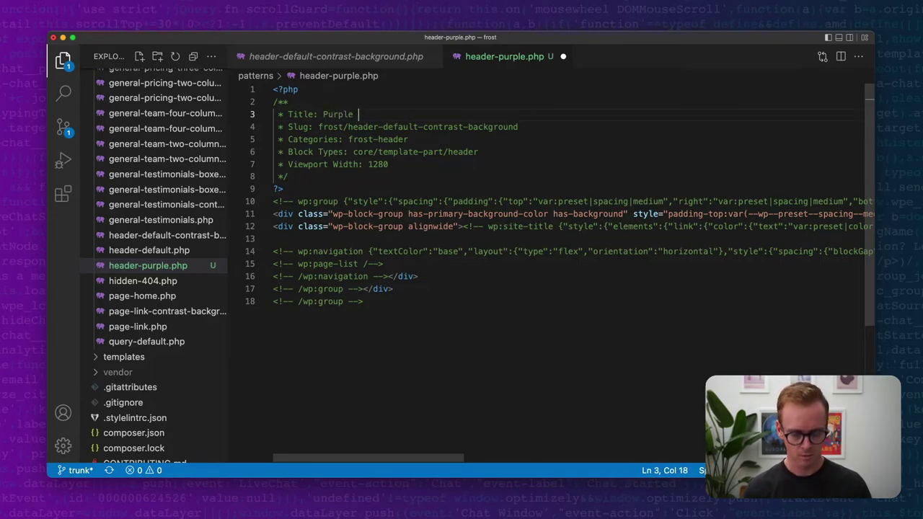
{"action": "type", "text": " Header"}
{"action": "left_click", "coordinate": [415, 152]}
{"action": "left_click", "coordinate": [353, 152]}
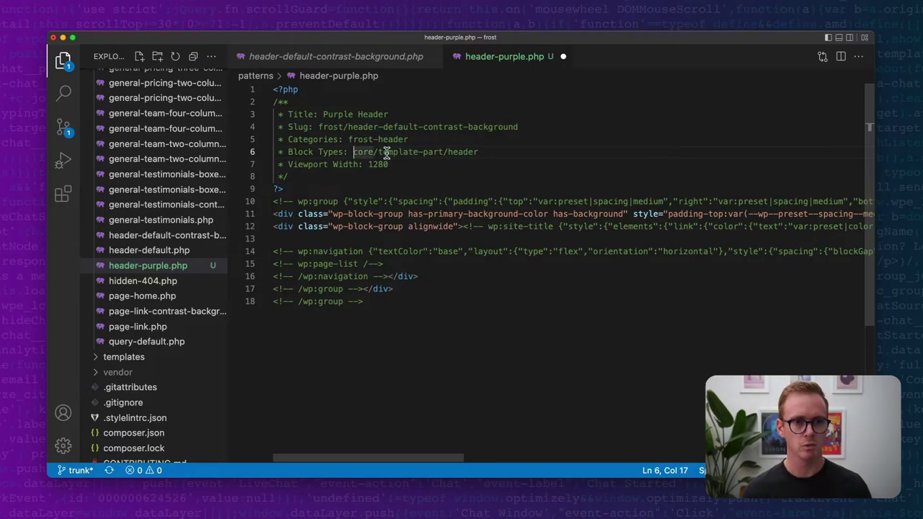
{"action": "left_click_drag", "start_coordinate": [353, 152], "coordinate": [364, 152]}
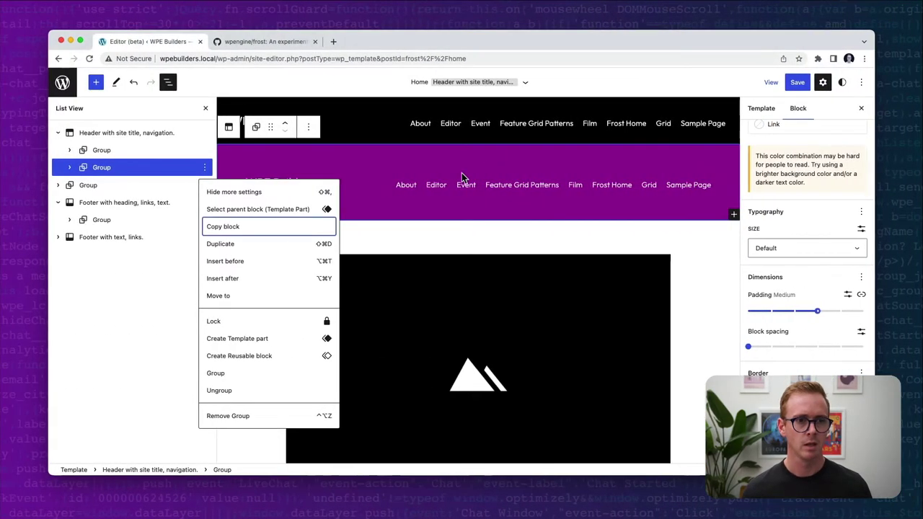
Step: Reload the Site Editor and choose Replace Header on the Header template part
{"action": "key", "text": "super+r"}
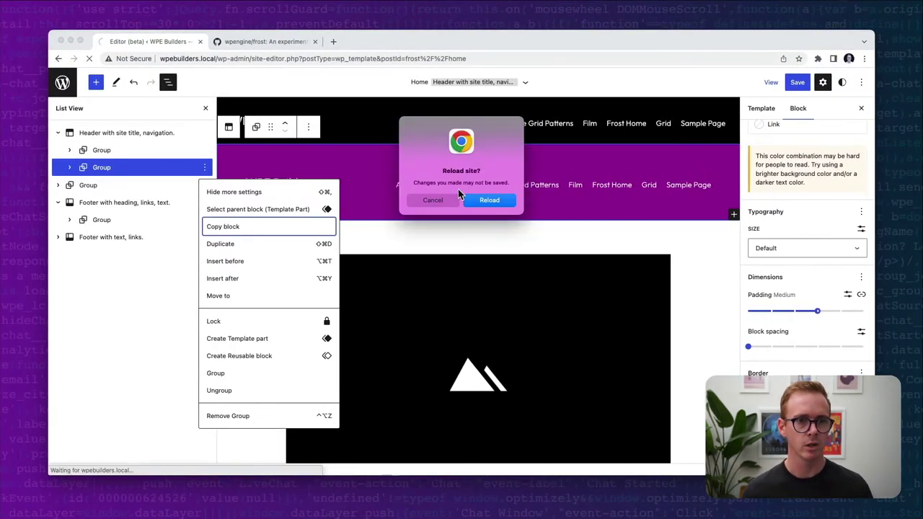
{"action": "left_click", "coordinate": [488, 200]}
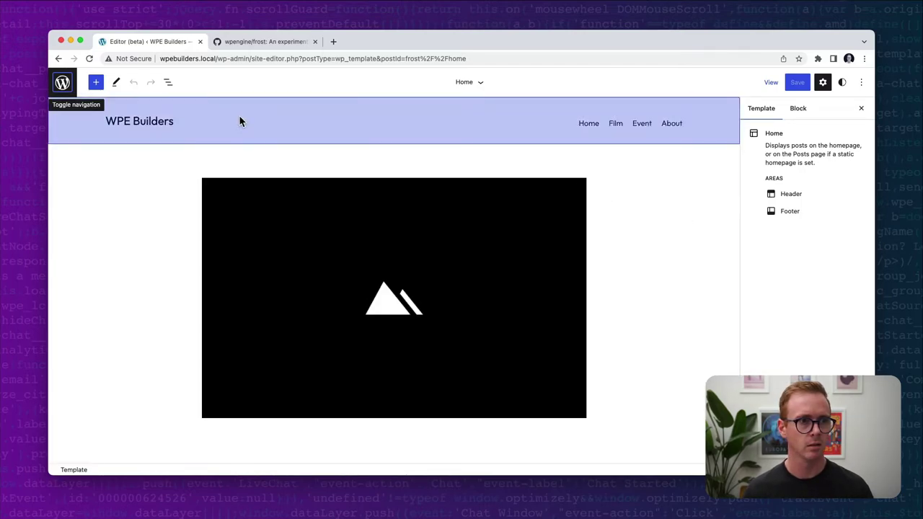
{"action": "left_click", "coordinate": [189, 104]}
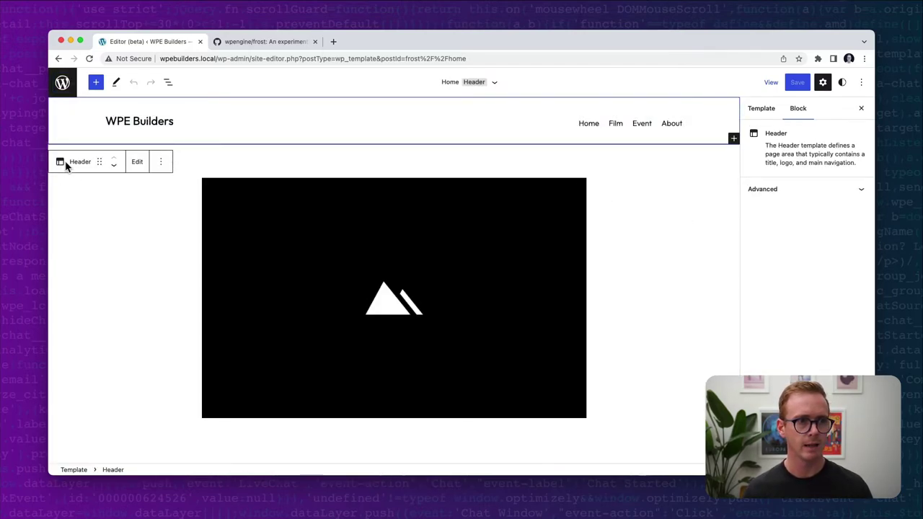
{"action": "left_click", "coordinate": [160, 162]}
{"action": "left_click", "coordinate": [204, 342]}
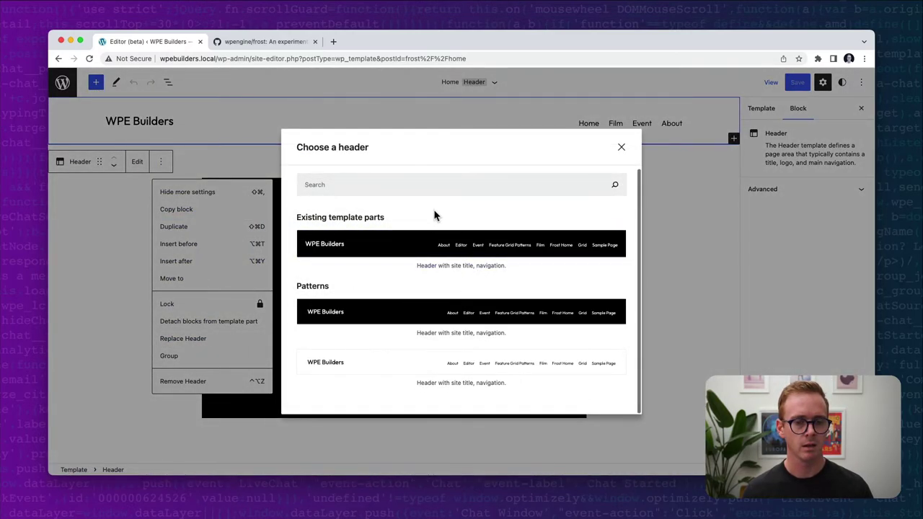
Step: Change the pattern slug in header-purple.php to frost/header-purple
{"action": "key", "text": "super+Tab"}
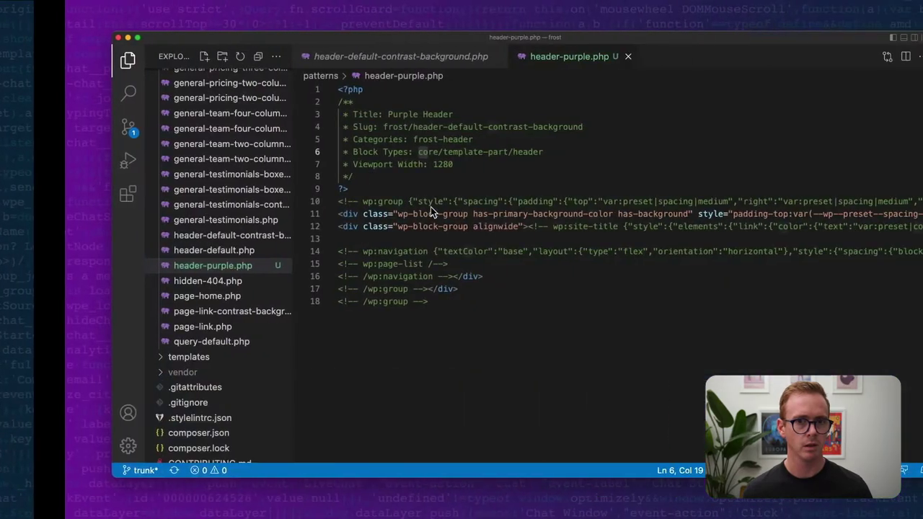
{"action": "left_click", "coordinate": [459, 151]}
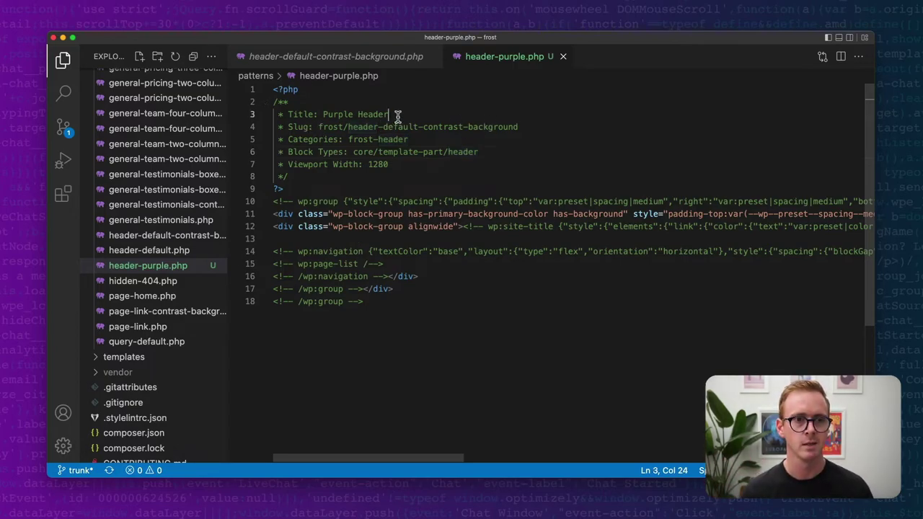
{"action": "left_click_drag", "start_coordinate": [383, 127], "coordinate": [516, 127]}
{"action": "type", "text": "purple"}
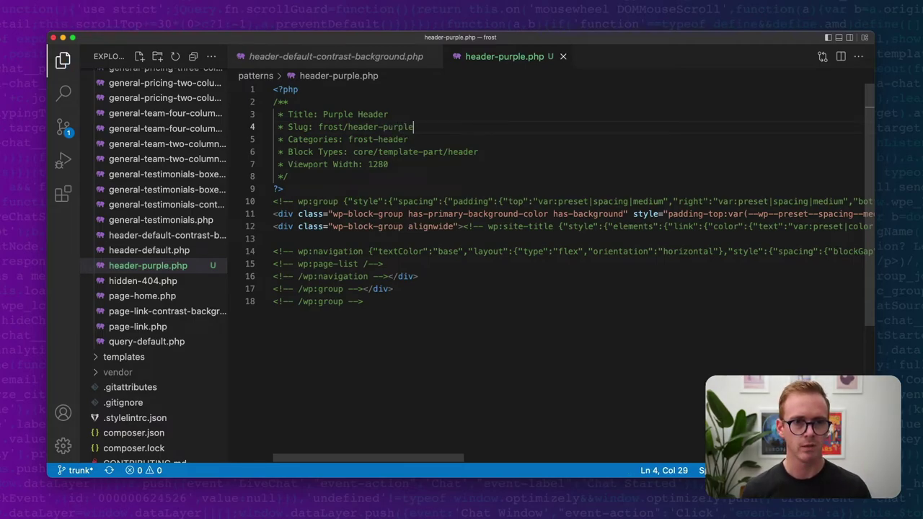
{"action": "key", "text": "ctrl+Left"}
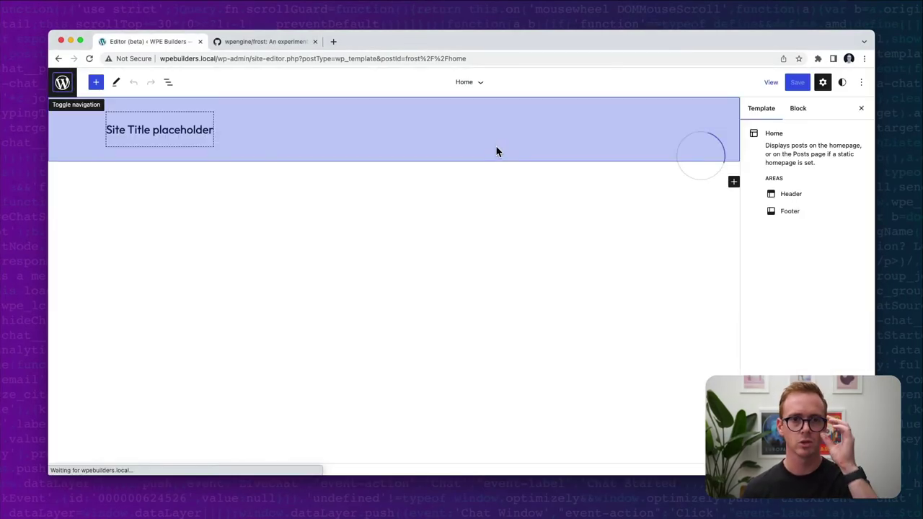
Step: Open Replace Header on the reloaded Header to confirm Purple Header is listed, then select 'part' in Block Types
{"action": "left_click", "coordinate": [128, 112]}
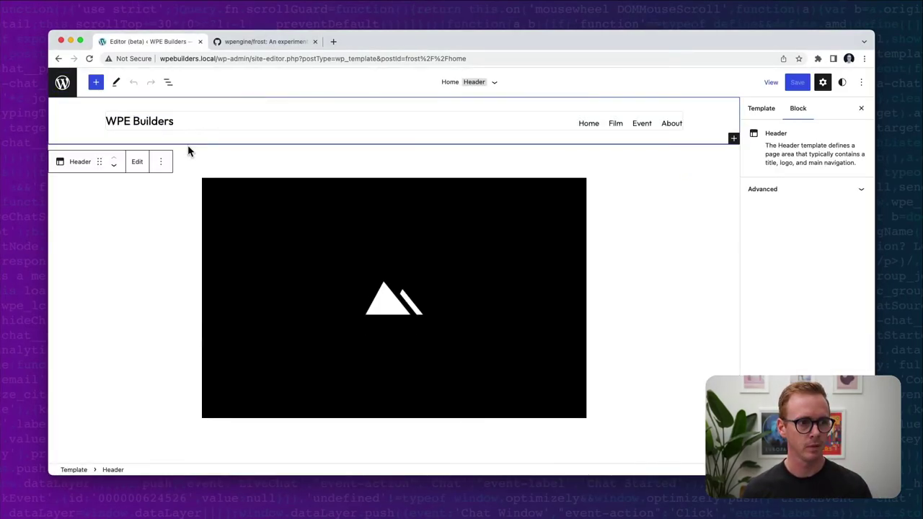
{"action": "left_click", "coordinate": [165, 163]}
{"action": "left_click", "coordinate": [193, 339]}
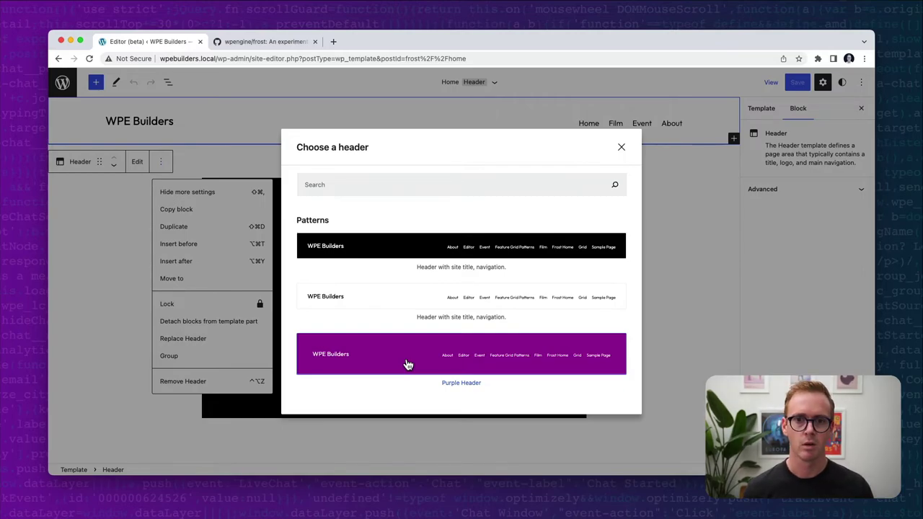
{"action": "key", "text": "ctrl+Right"}
{"action": "double_click", "coordinate": [433, 151]}
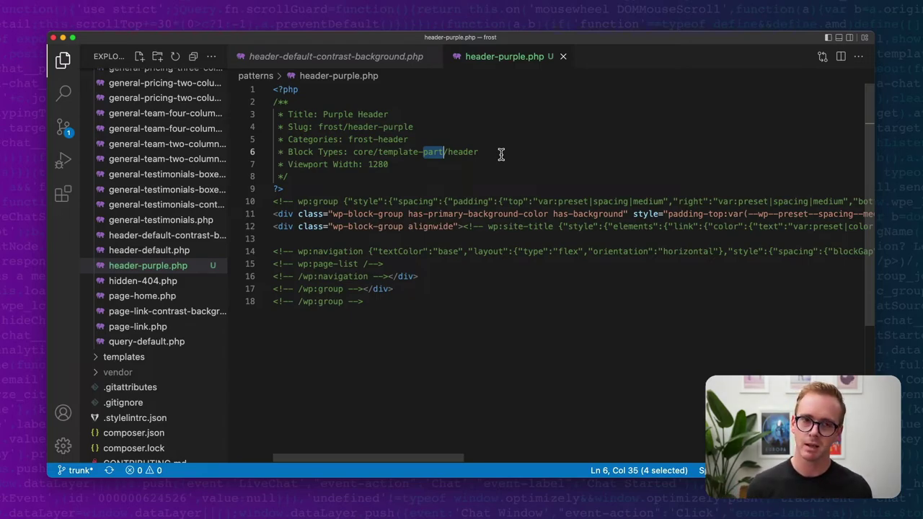
{"action": "left_click_drag", "start_coordinate": [292, 152], "coordinate": [370, 152]}
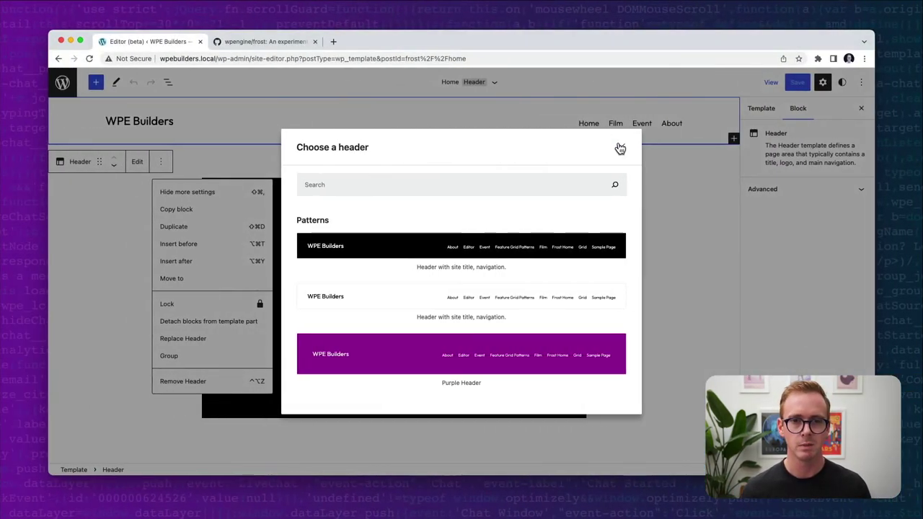
Step: Replace the Home template's footer with the 'Footer with text, button, links.' pattern
{"action": "left_click", "coordinate": [618, 148]}
{"action": "scroll", "coordinate": [339, 245], "scroll_direction": "down", "scroll_amount": 20}
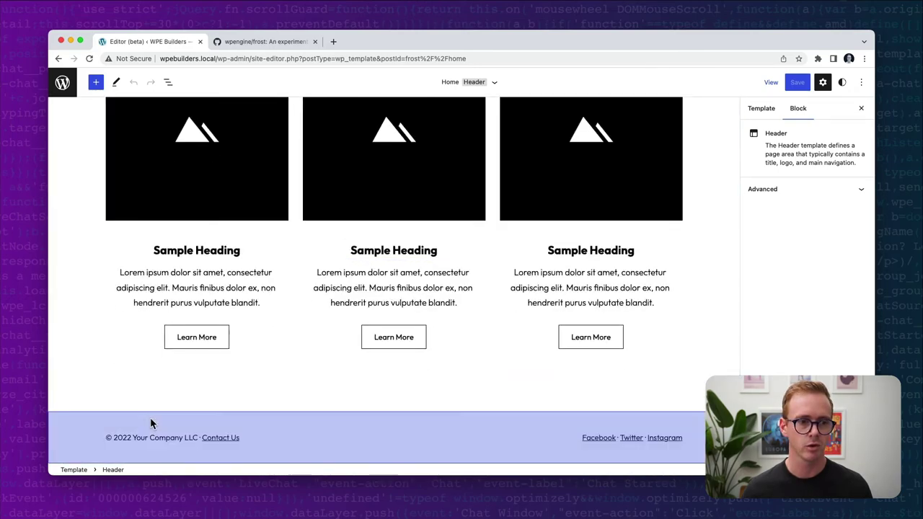
{"action": "left_click", "coordinate": [152, 423]}
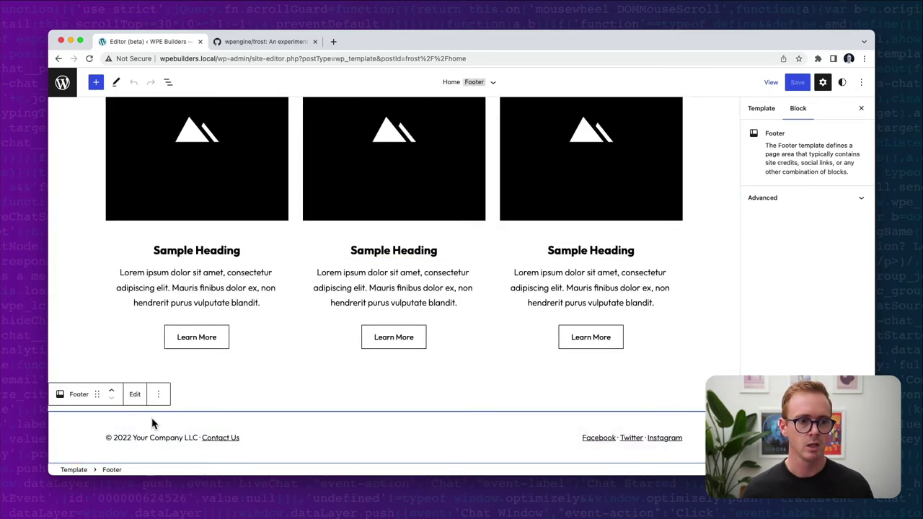
{"action": "left_click", "coordinate": [157, 394]}
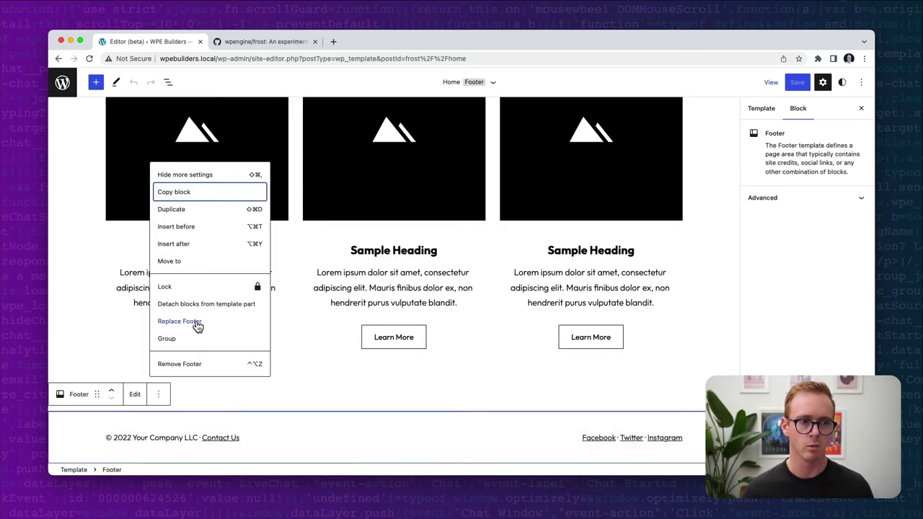
{"action": "left_click", "coordinate": [198, 322]}
{"action": "scroll", "coordinate": [413, 351], "scroll_direction": "down", "scroll_amount": 2}
{"action": "scroll", "coordinate": [413, 351], "scroll_direction": "down", "scroll_amount": 5}
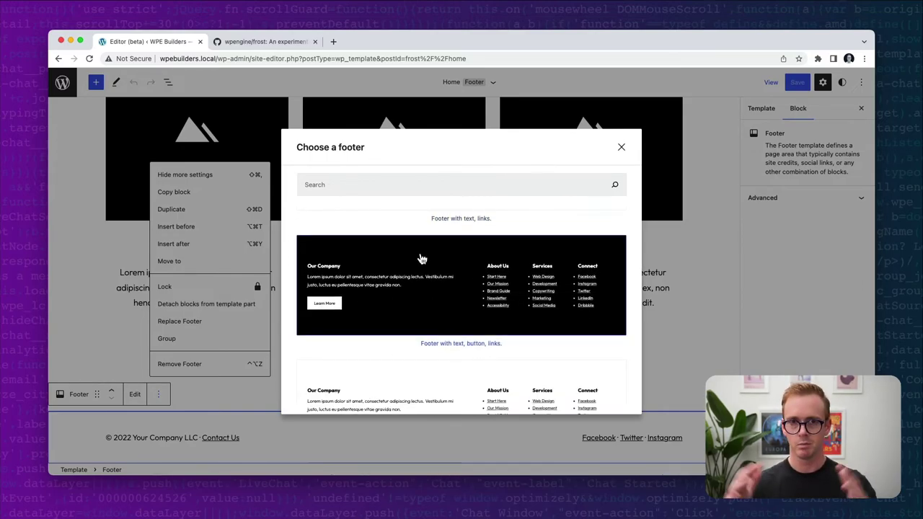
{"action": "left_click", "coordinate": [441, 263]}
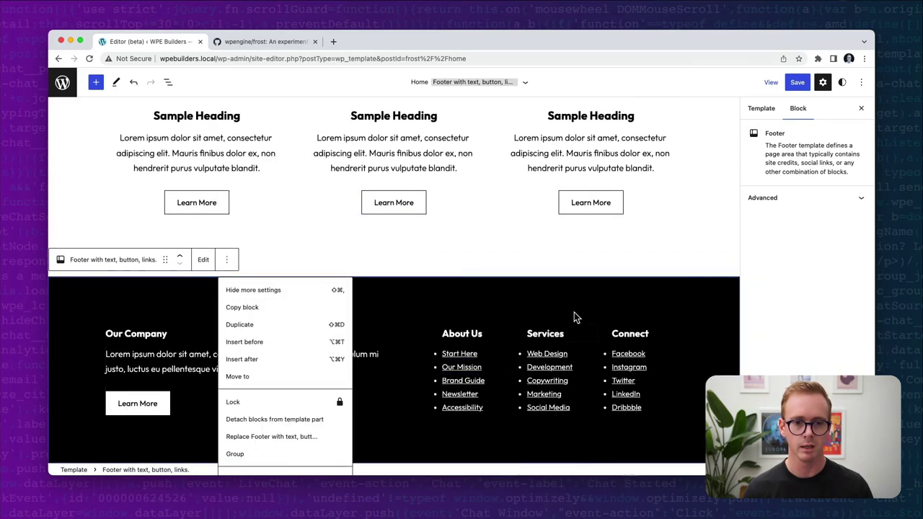
{"action": "left_click", "coordinate": [346, 282]}
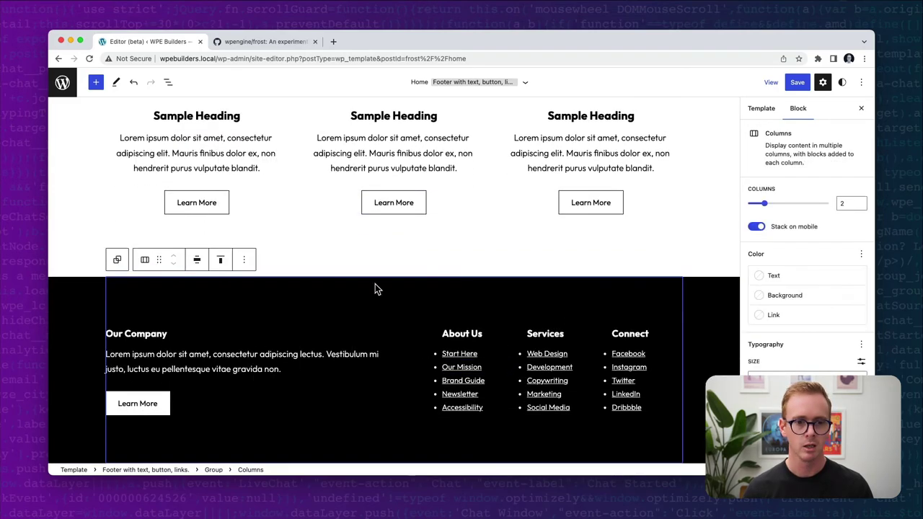